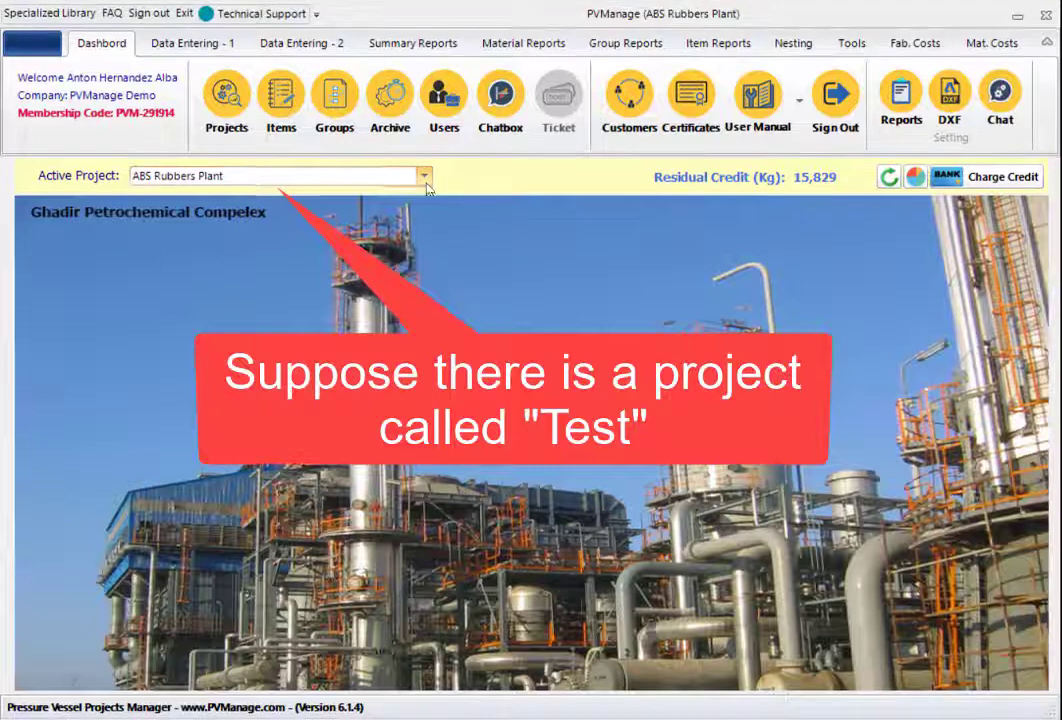
Make Test the active project and check its shell data and available item numbers
click(426, 180)
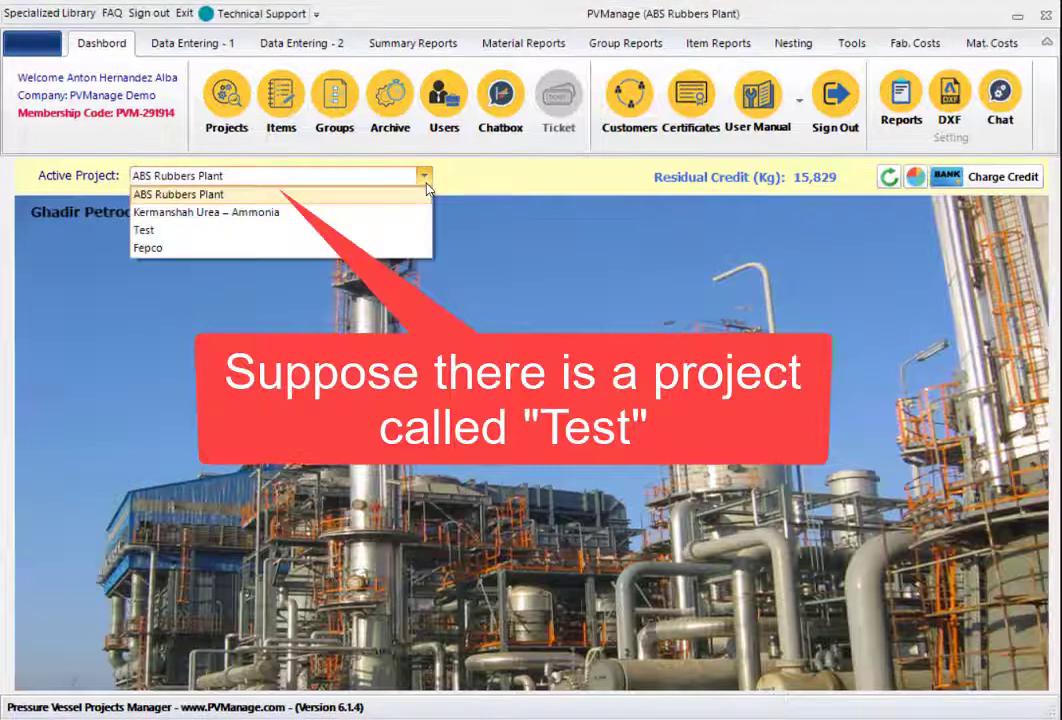
click(150, 230)
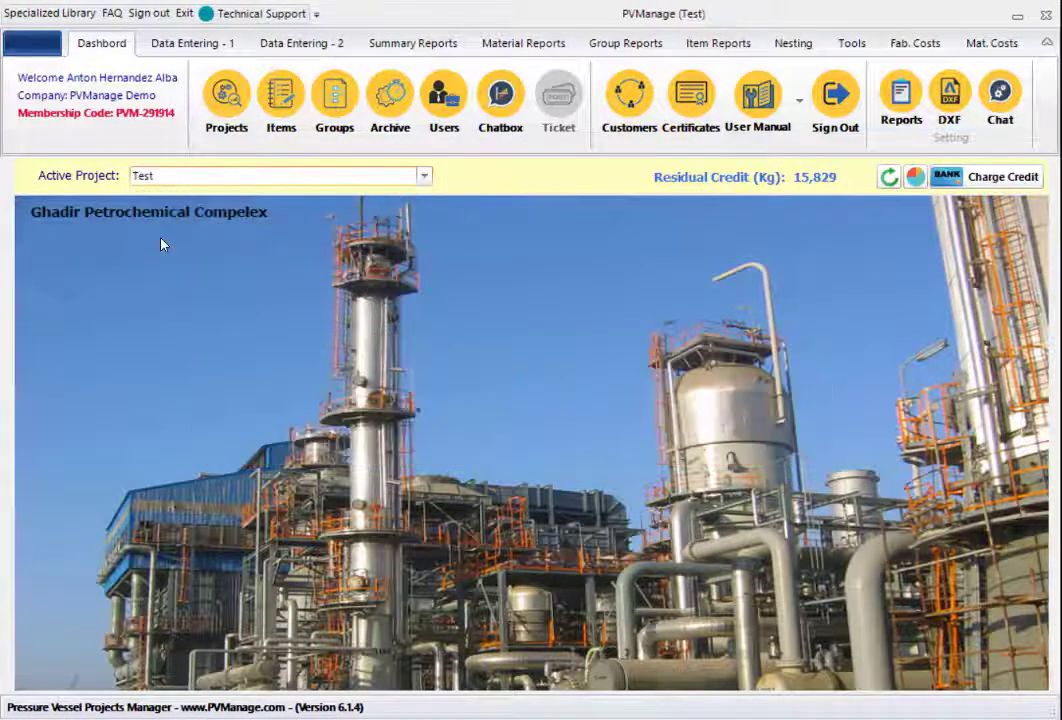
click(192, 43)
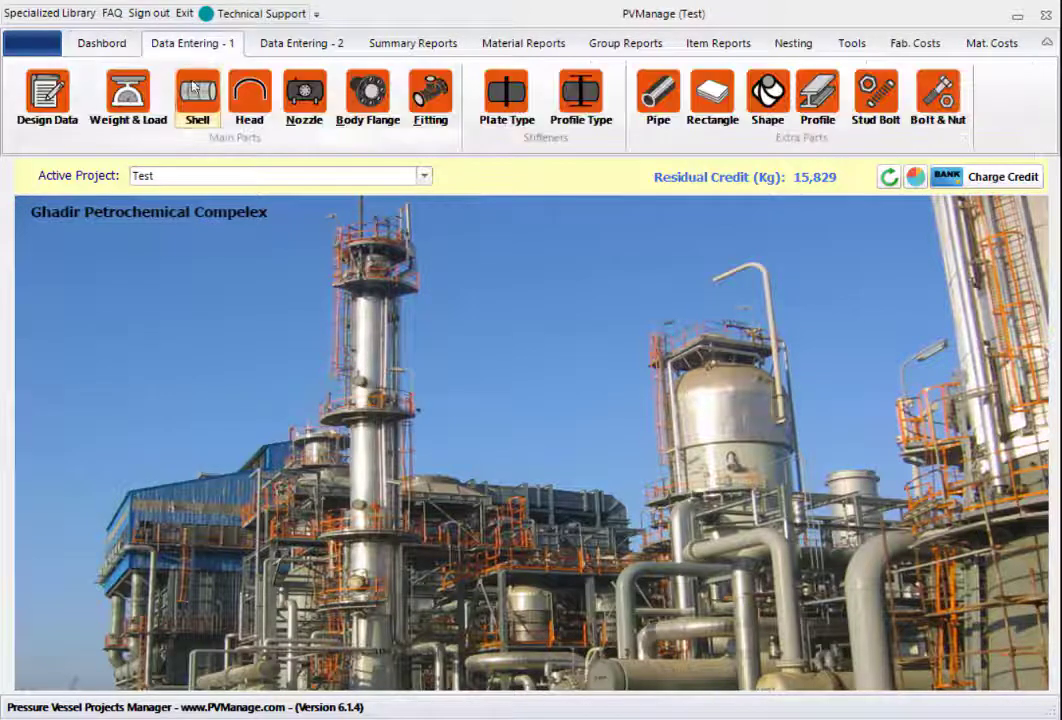
click(197, 95)
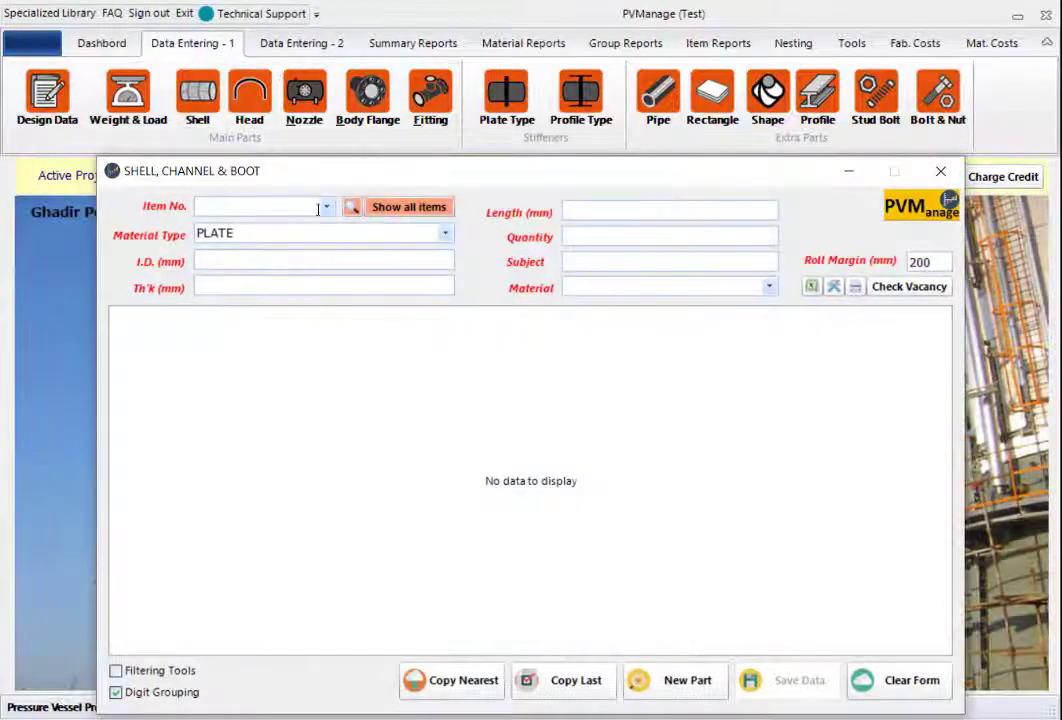
click(327, 211)
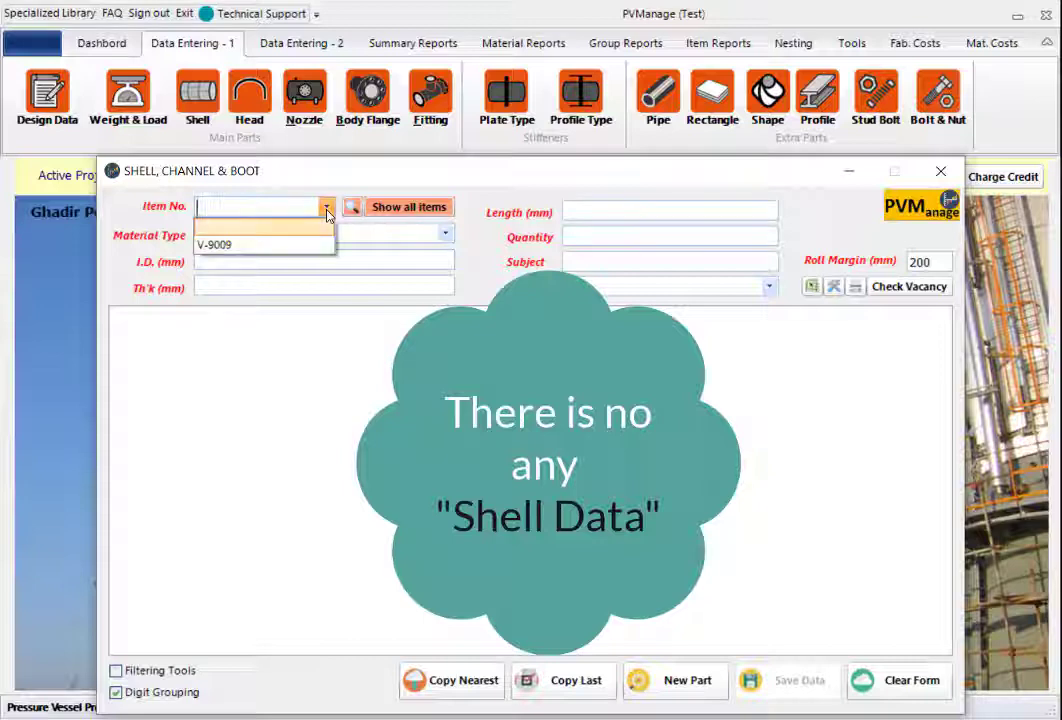
click(327, 211)
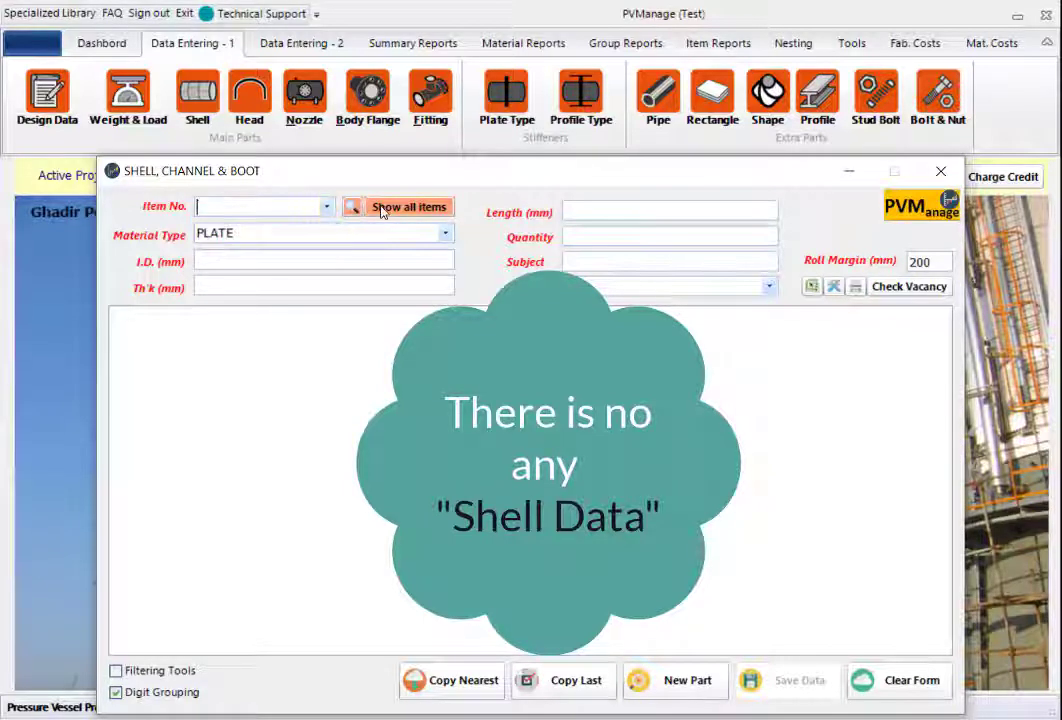
Check the Test project's head data and fitting data, then close the data form
click(260, 103)
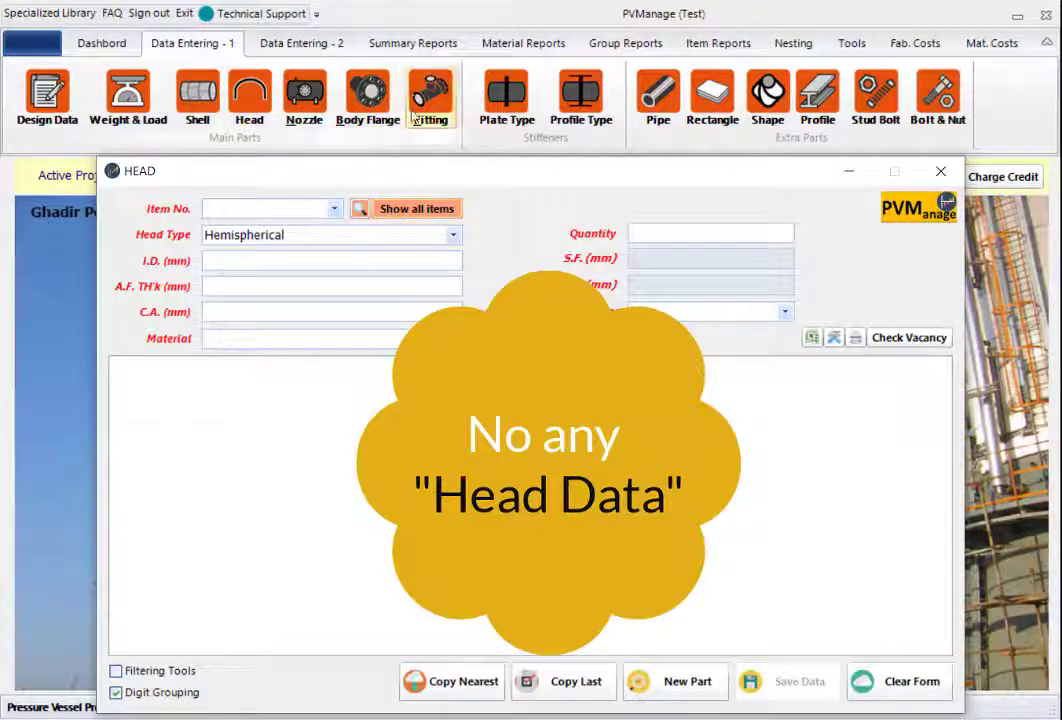
click(430, 100)
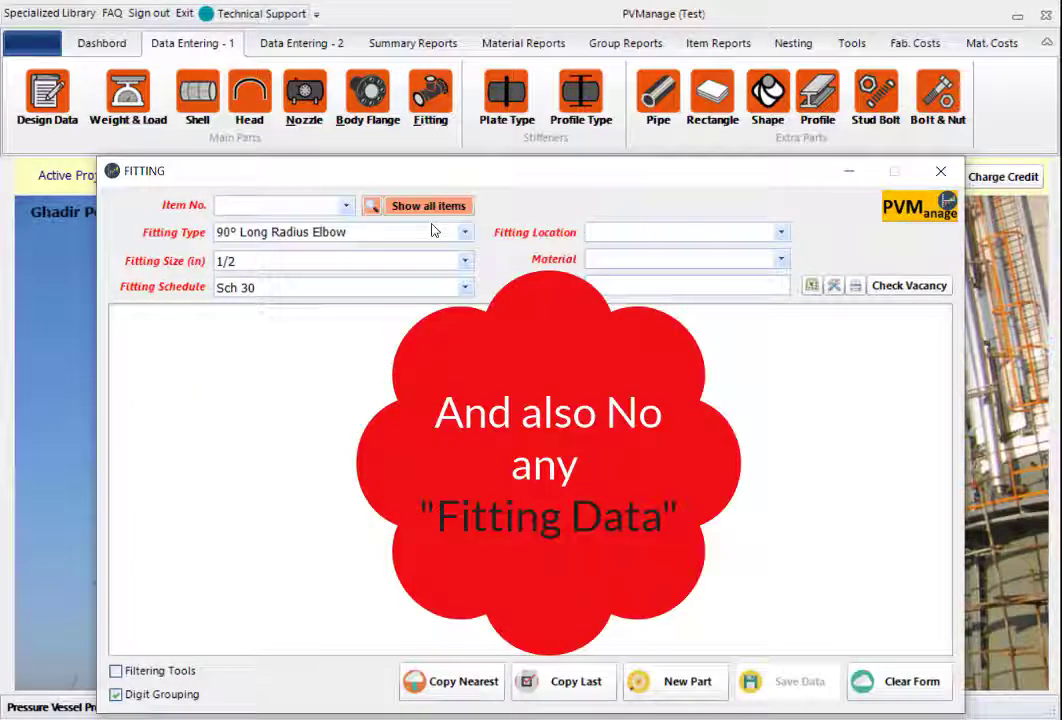
click(941, 175)
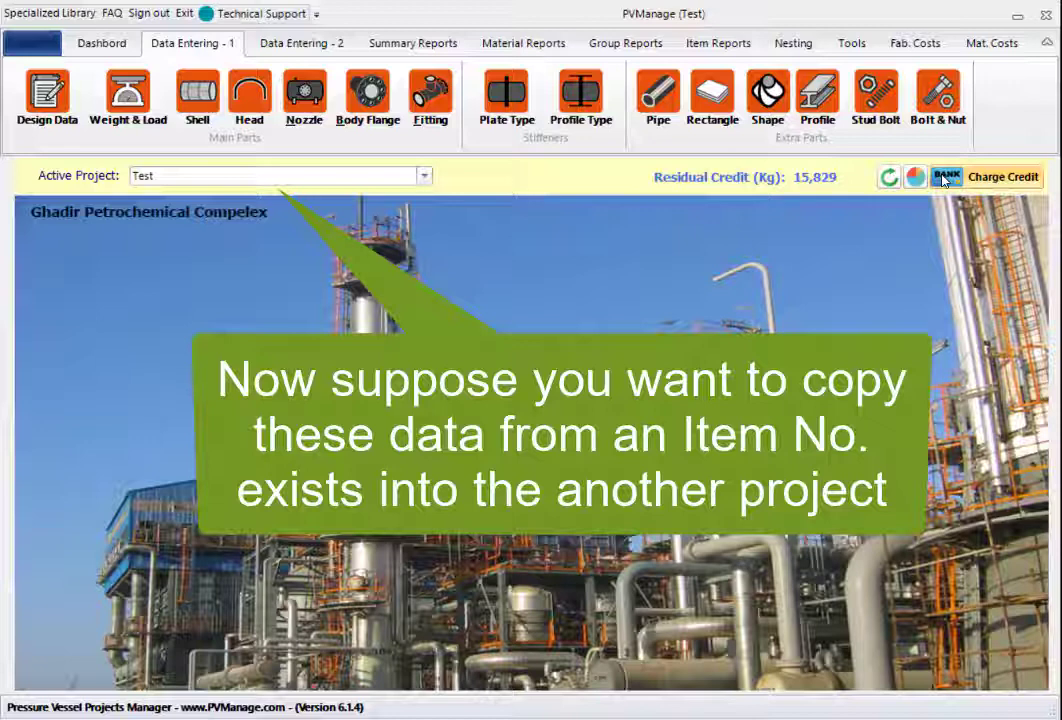
Switch the active project to ABS Rubbers Plant and look up the shell data of item 80-D-4803
click(425, 177)
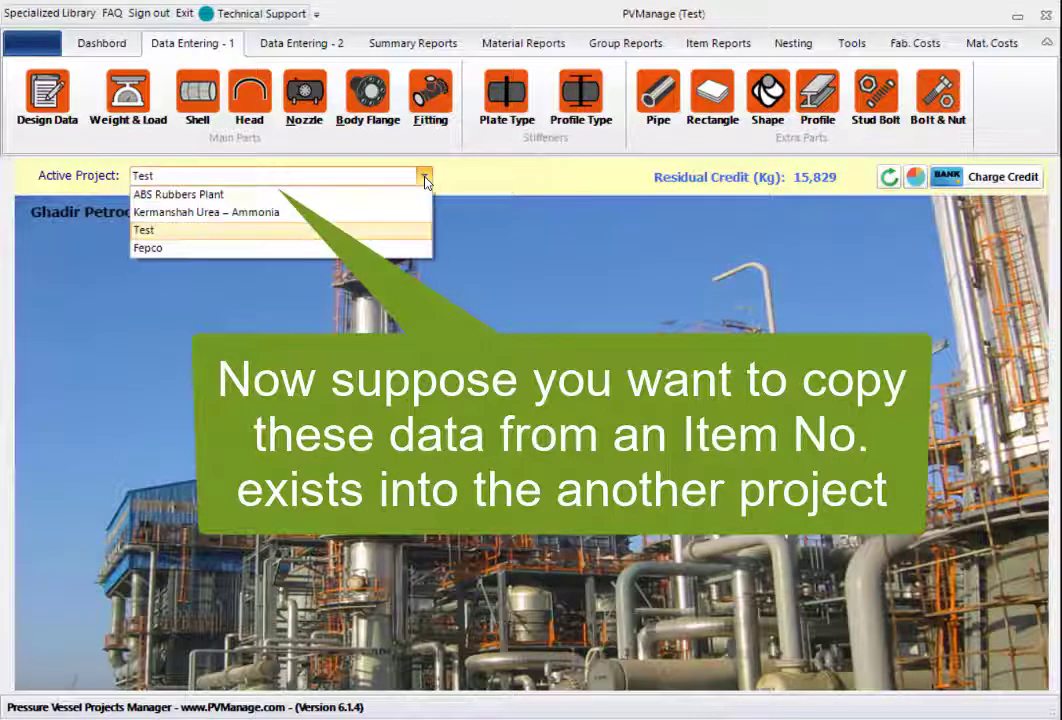
click(211, 200)
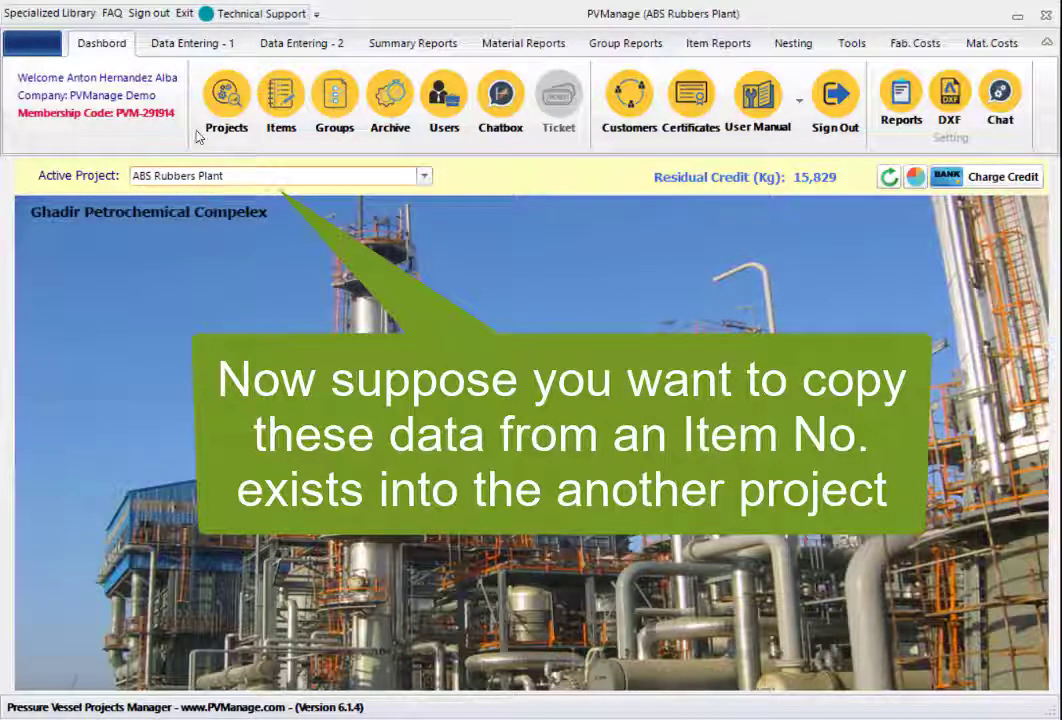
click(161, 45)
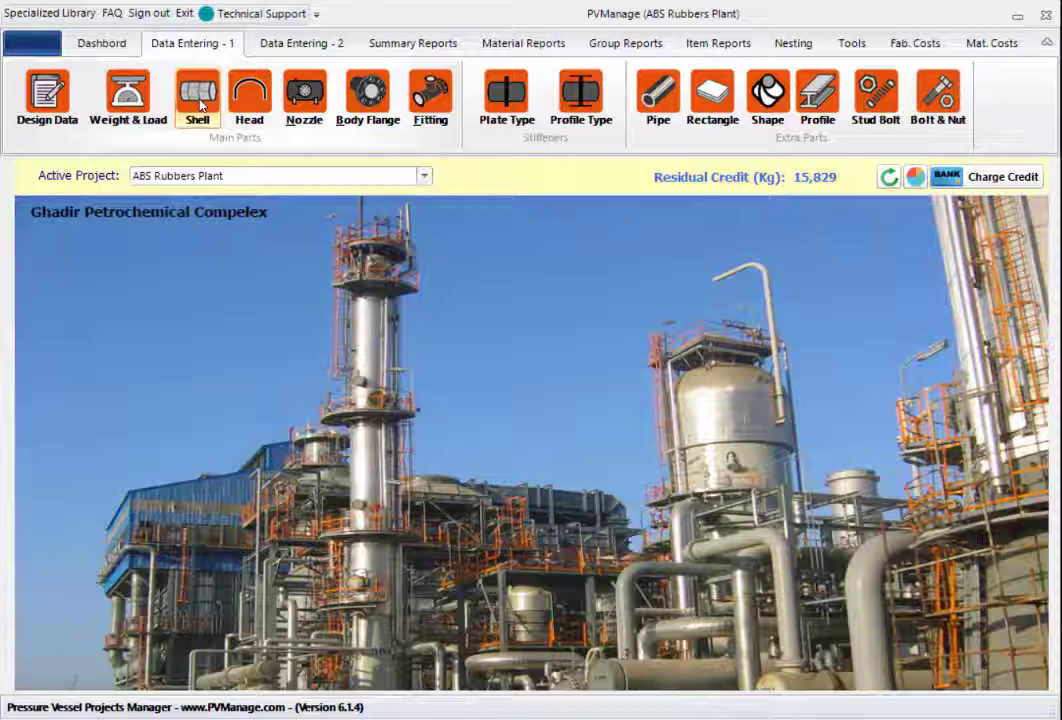
click(199, 104)
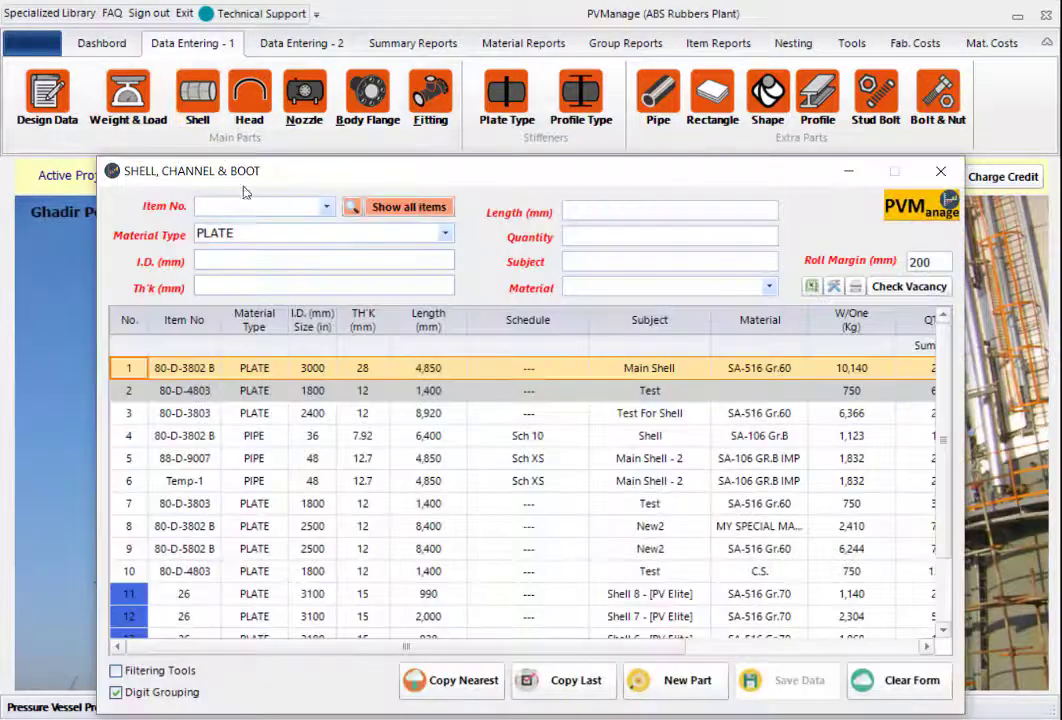
text(4803)
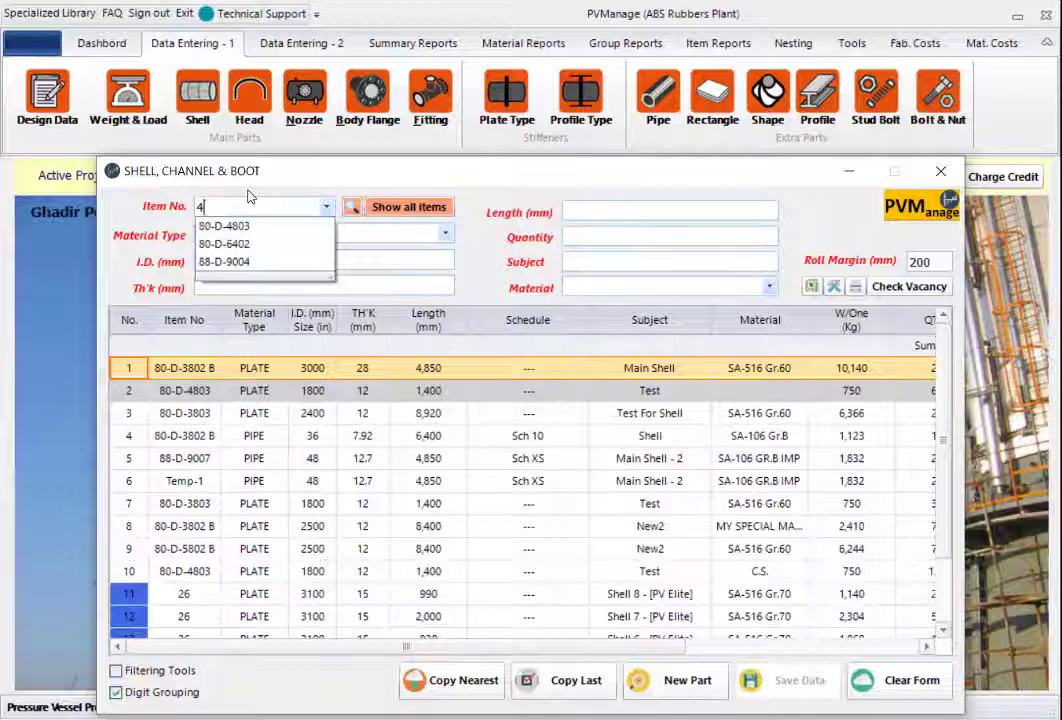
click(224, 226)
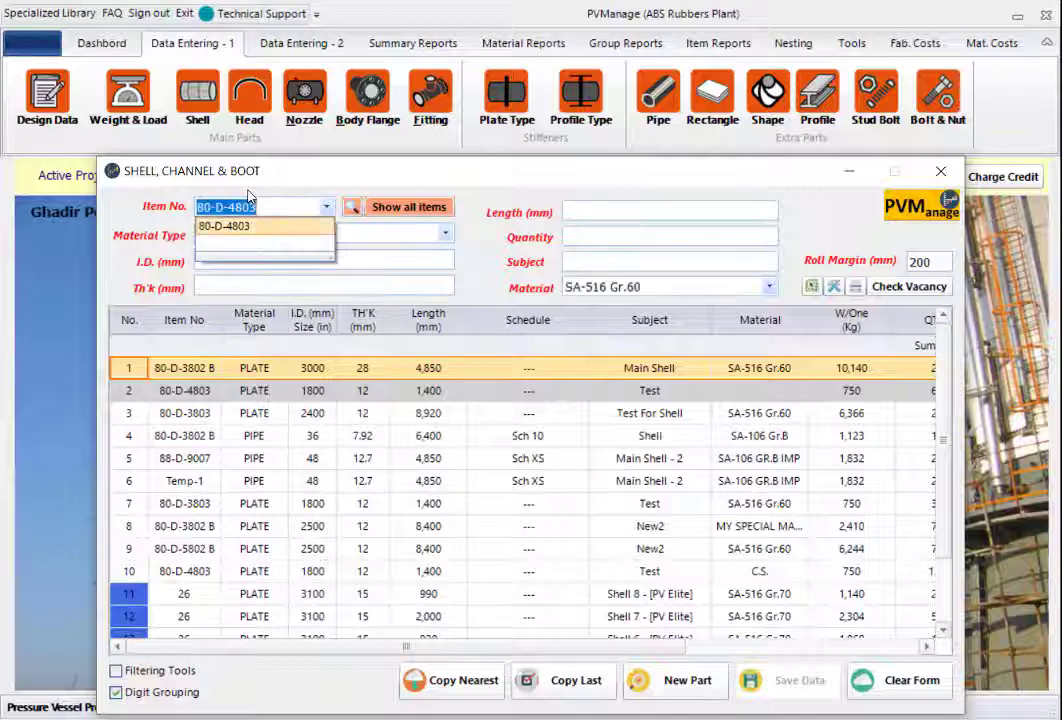
click(351, 206)
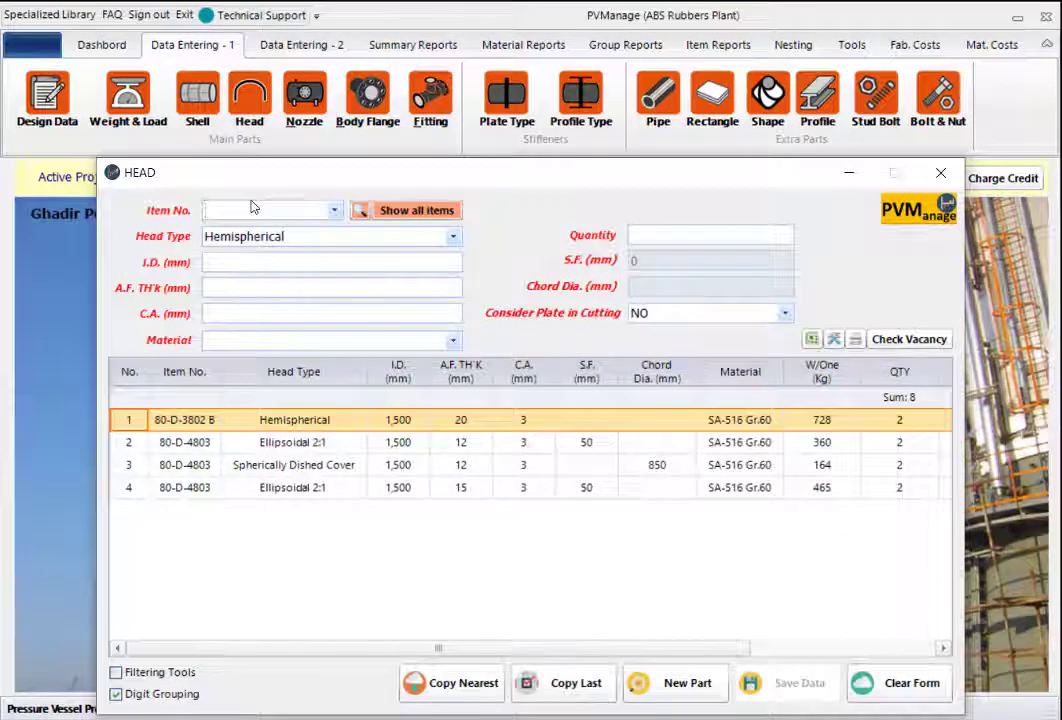
Look up the head data of item 80-D-4803 in the ABS Rubbers Plant project
text(4803)
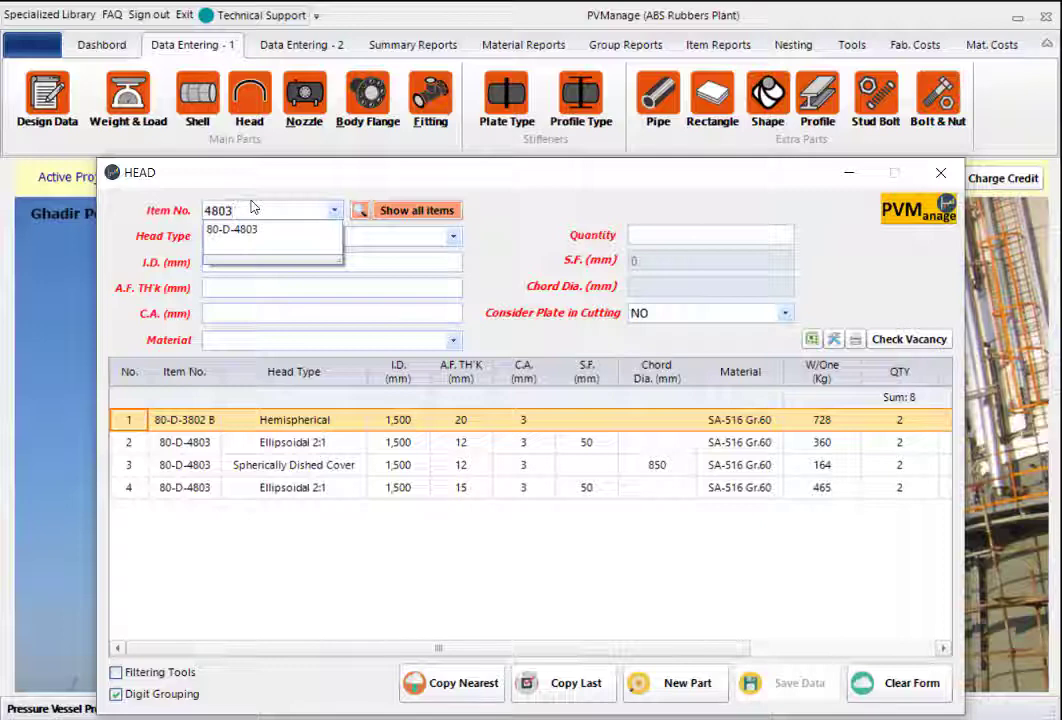
key(Return)
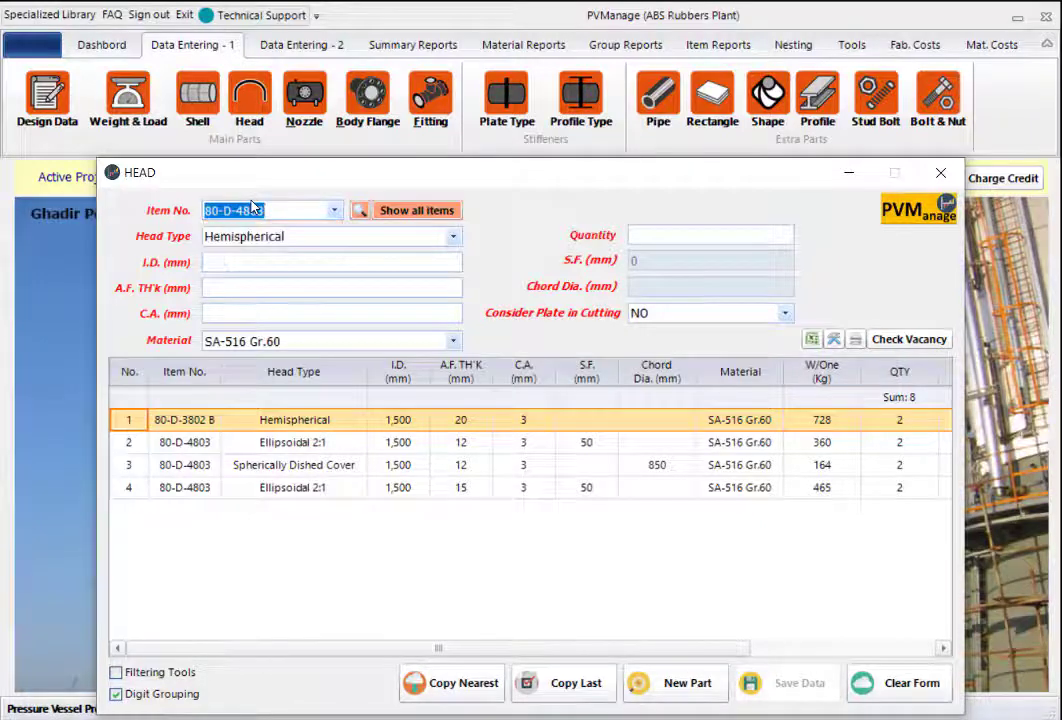
click(360, 210)
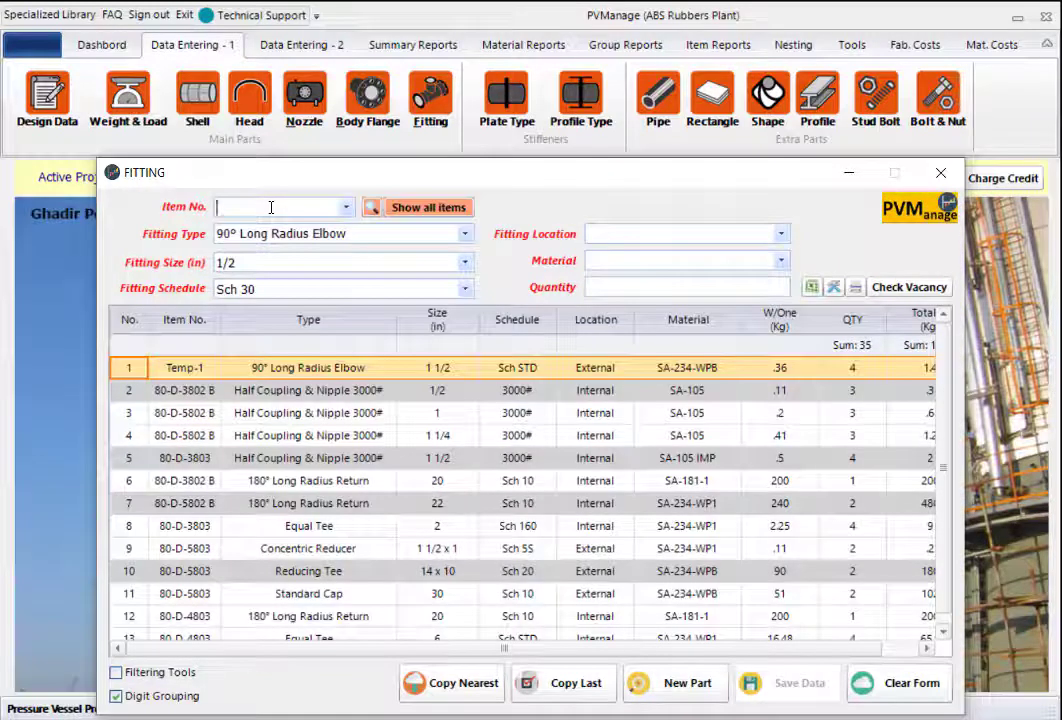
Look up the fitting data of item 80-D-4803 in the ABS Rubbers Plant project
text(4803)
key(Down)
key(Return)
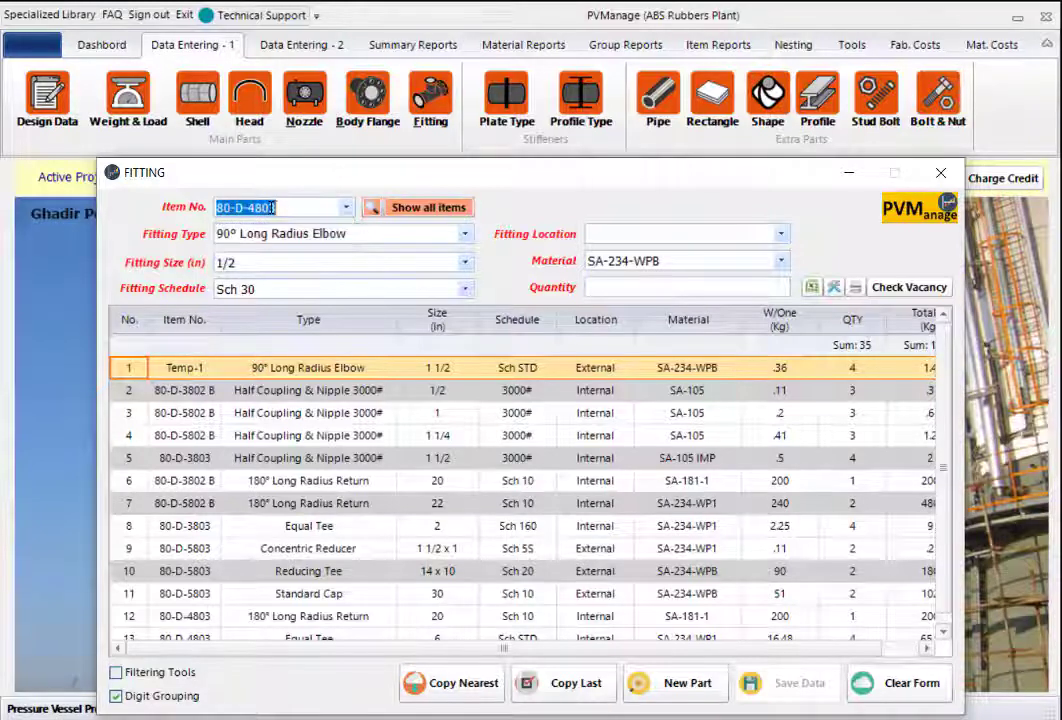
click(371, 207)
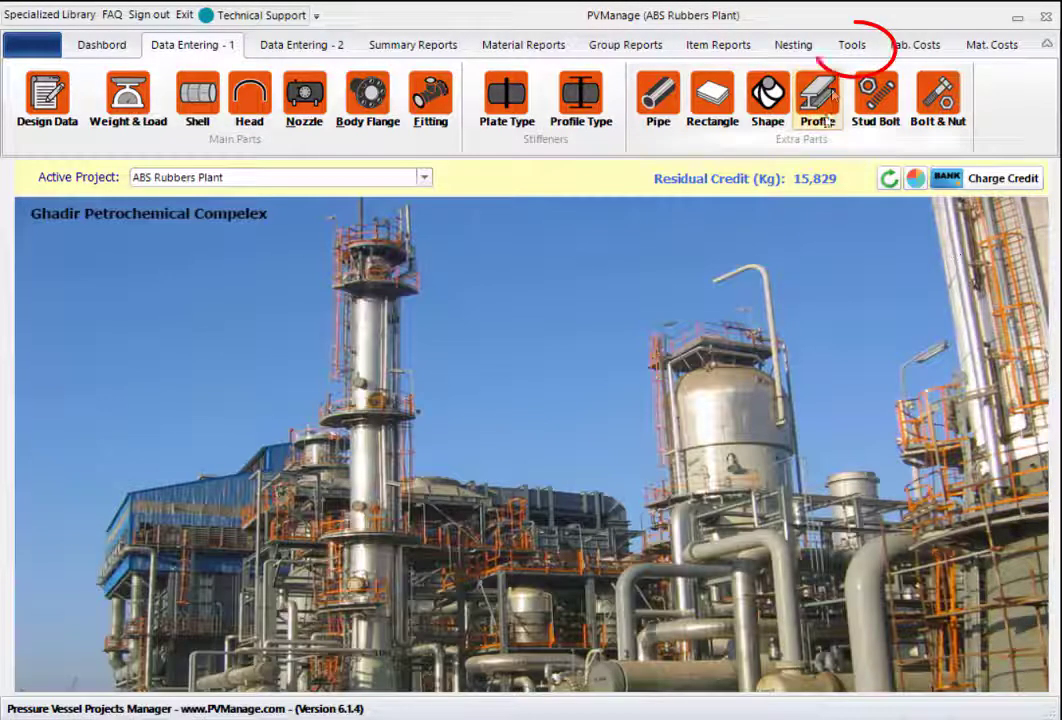
Start duplicating items with project ABS Rubbers Plant and item 80-D-4803 as the source
click(852, 47)
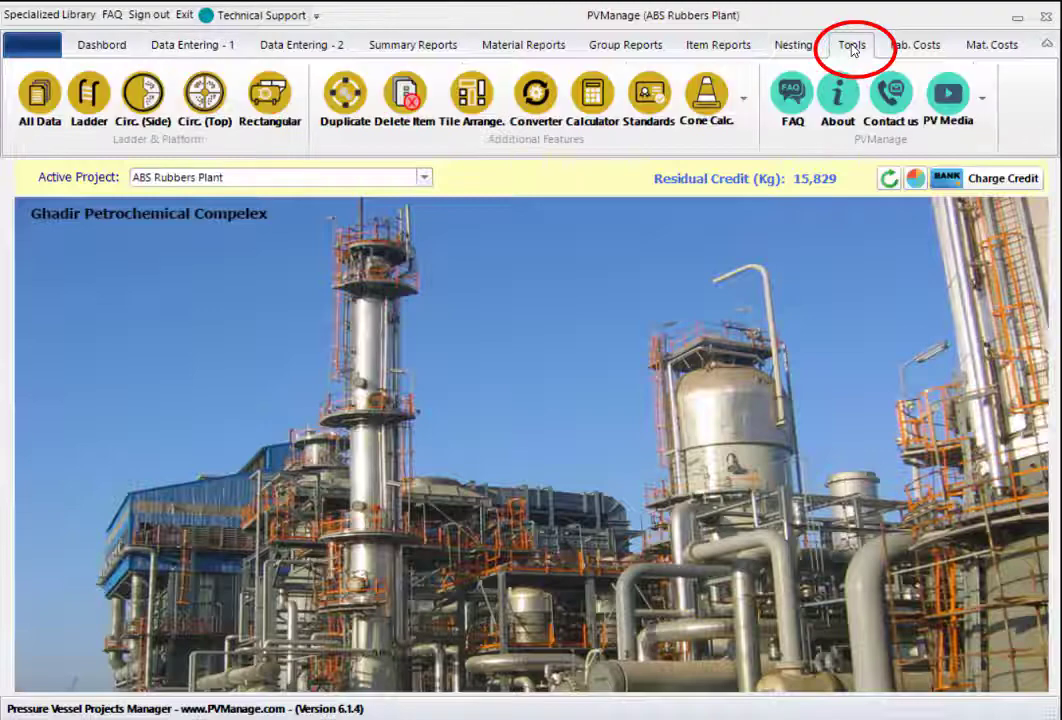
click(340, 110)
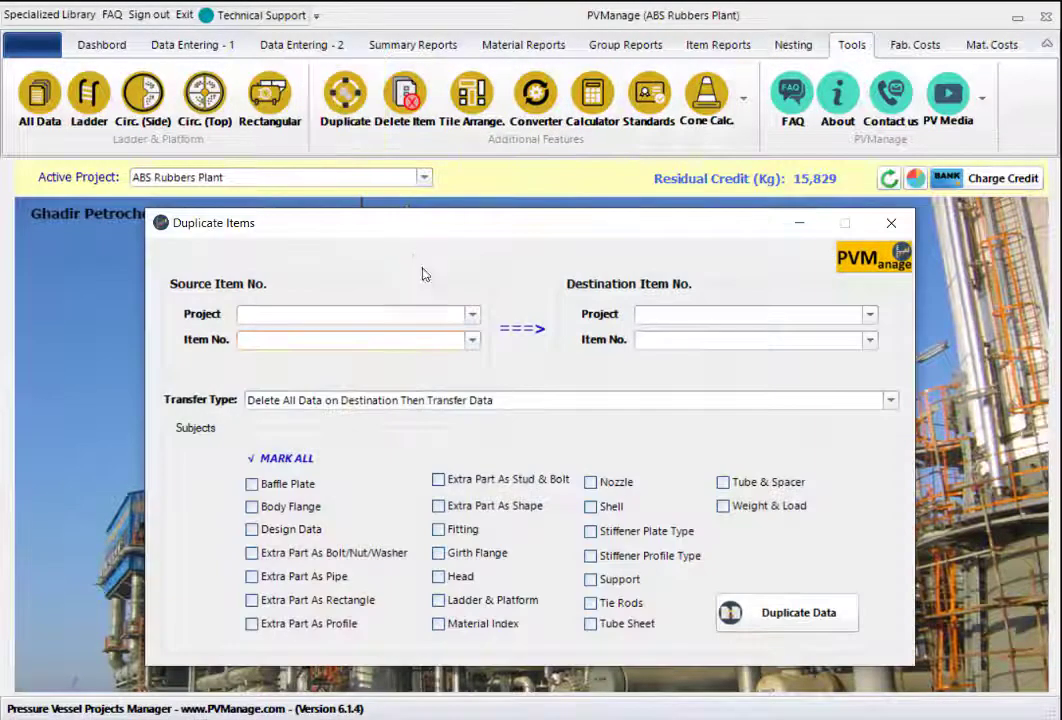
click(470, 316)
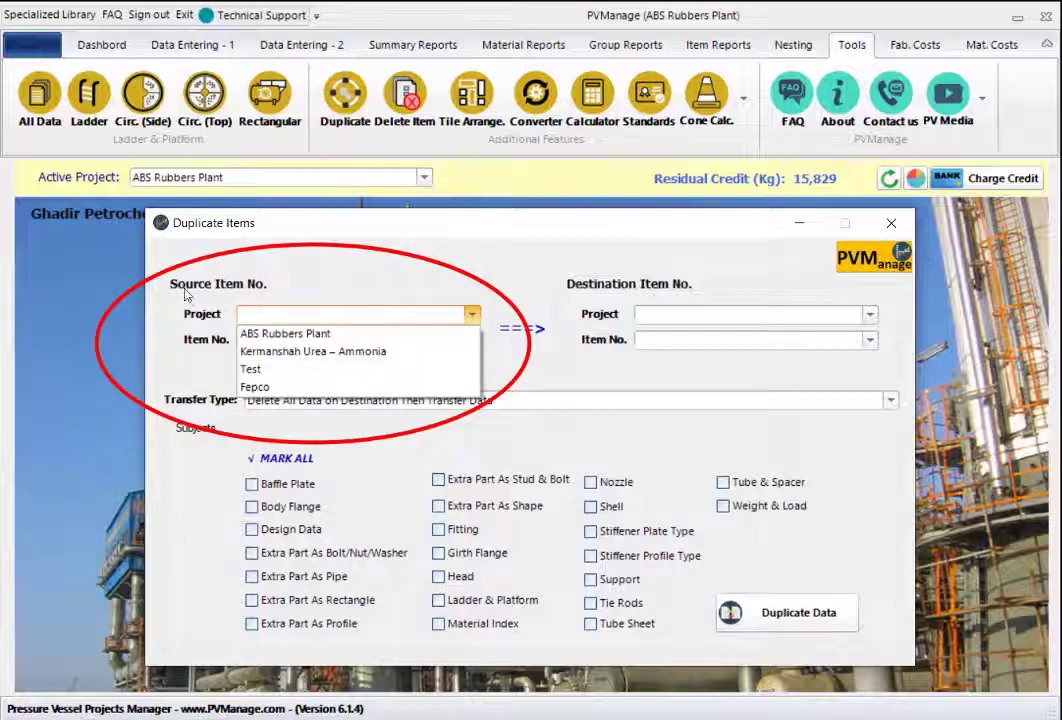
click(280, 335)
click(471, 340)
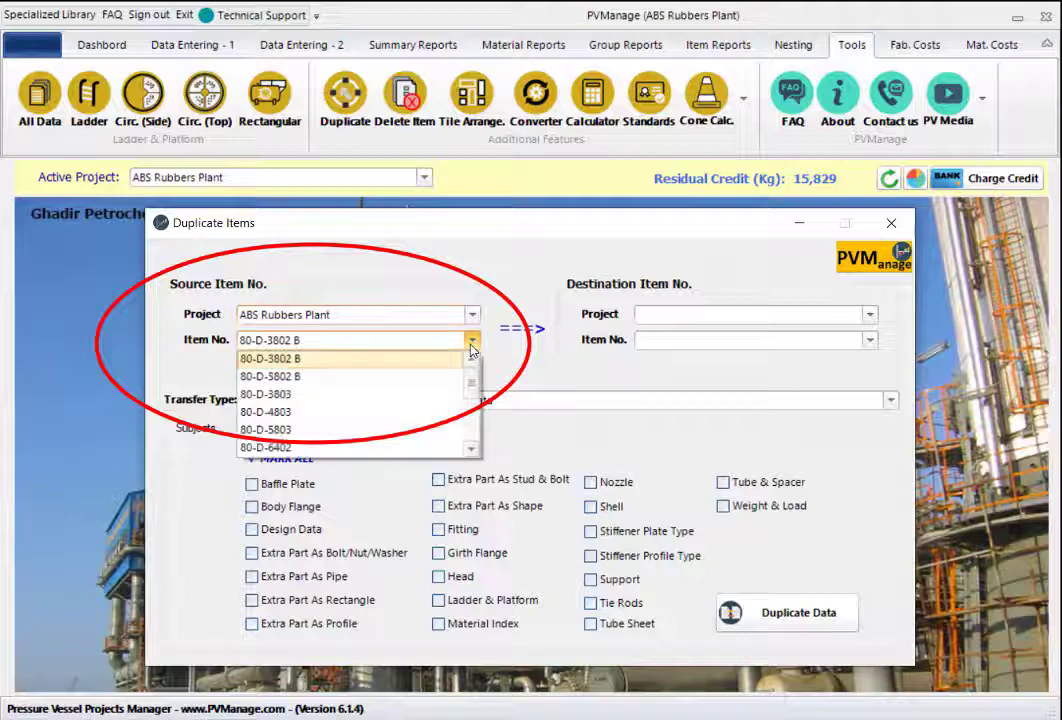
click(280, 413)
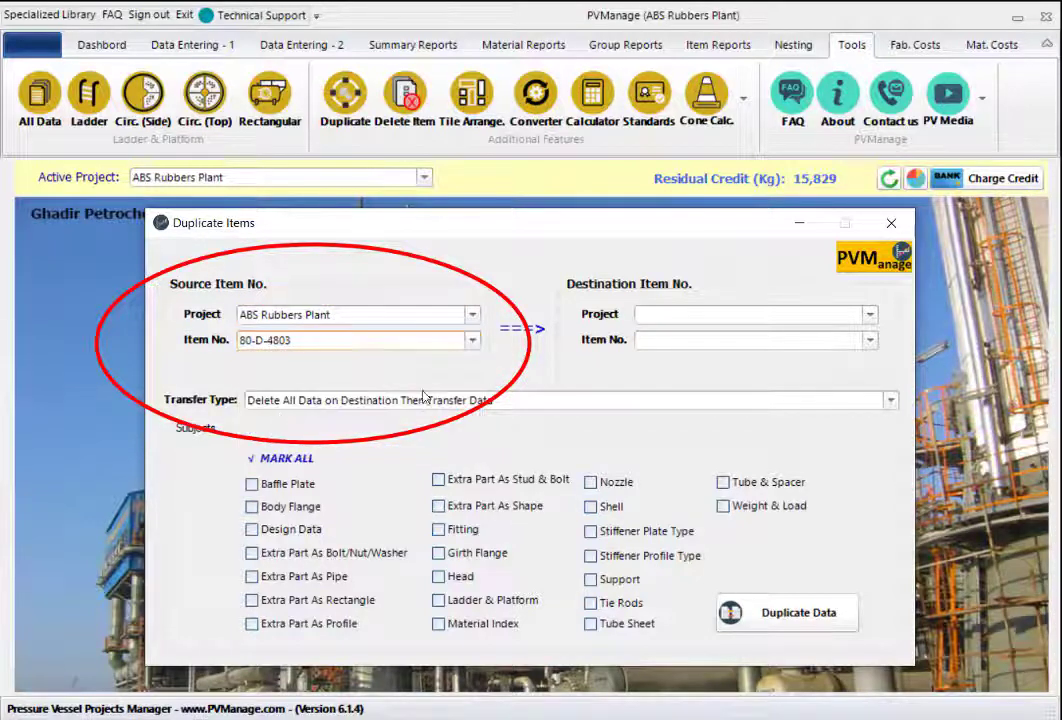
Set the duplication destination to item V-9009 in the Test project
click(869, 314)
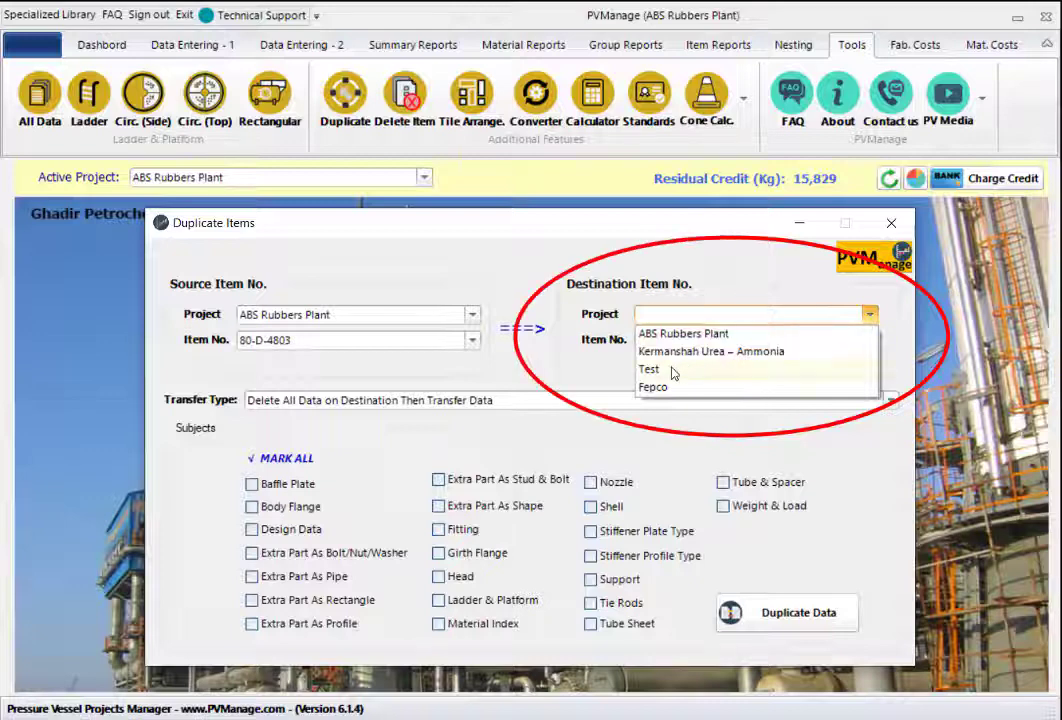
click(673, 370)
click(868, 341)
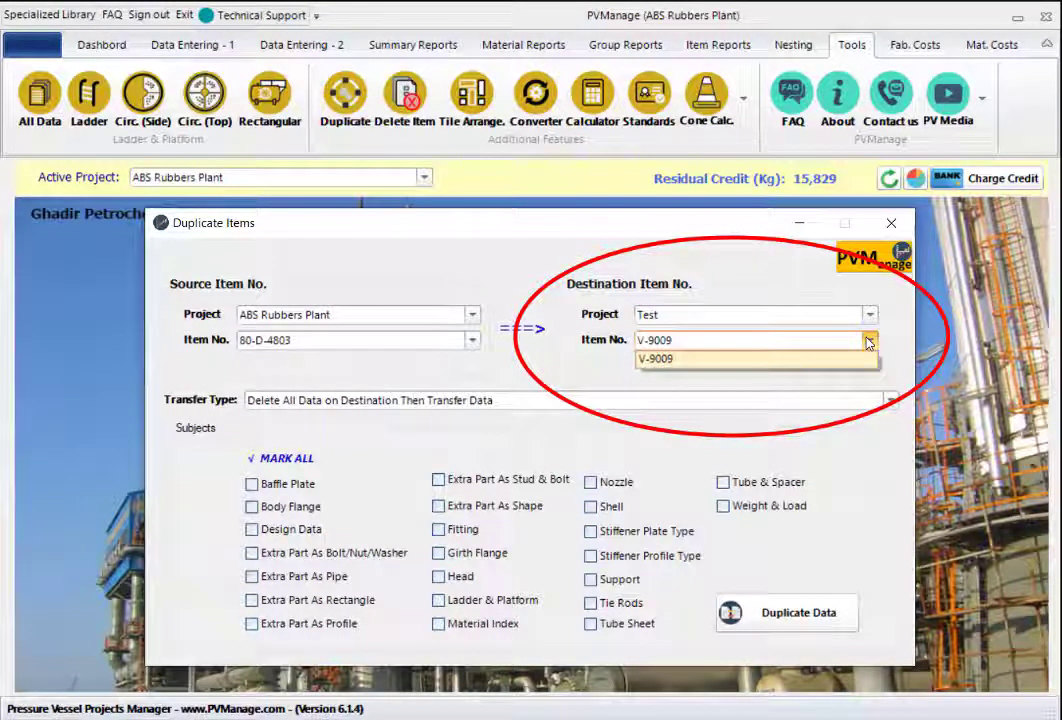
click(742, 358)
Set the transfer type to Append All Data From Source Item To Destination Item and mark the Shell, Fitting and Head subjects
click(890, 401)
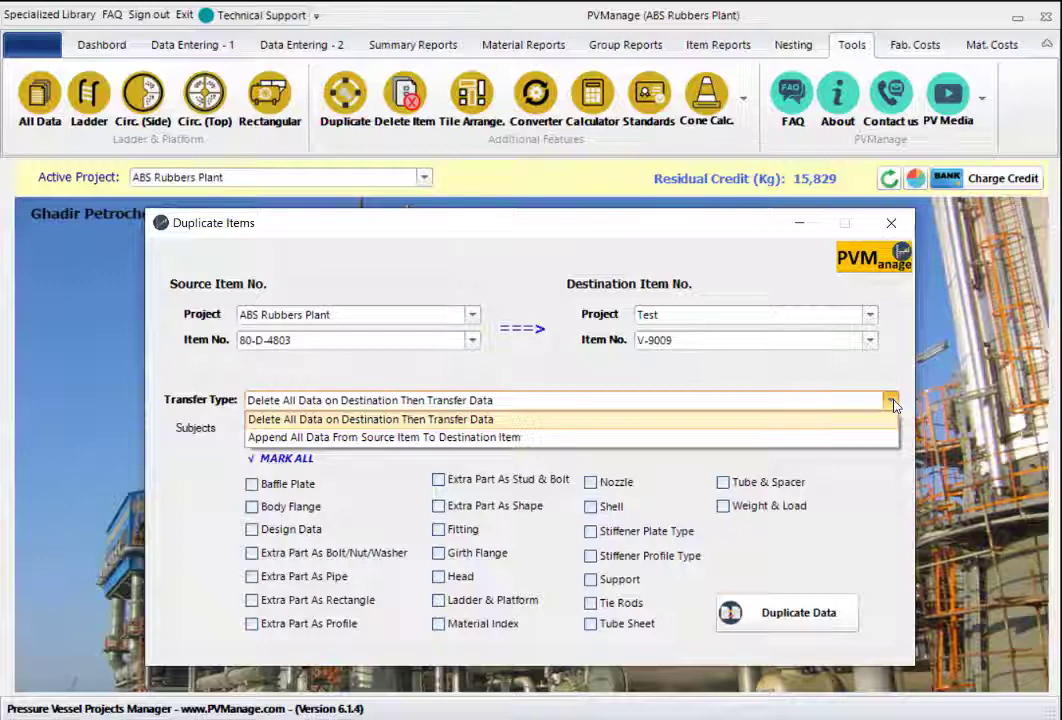
click(517, 438)
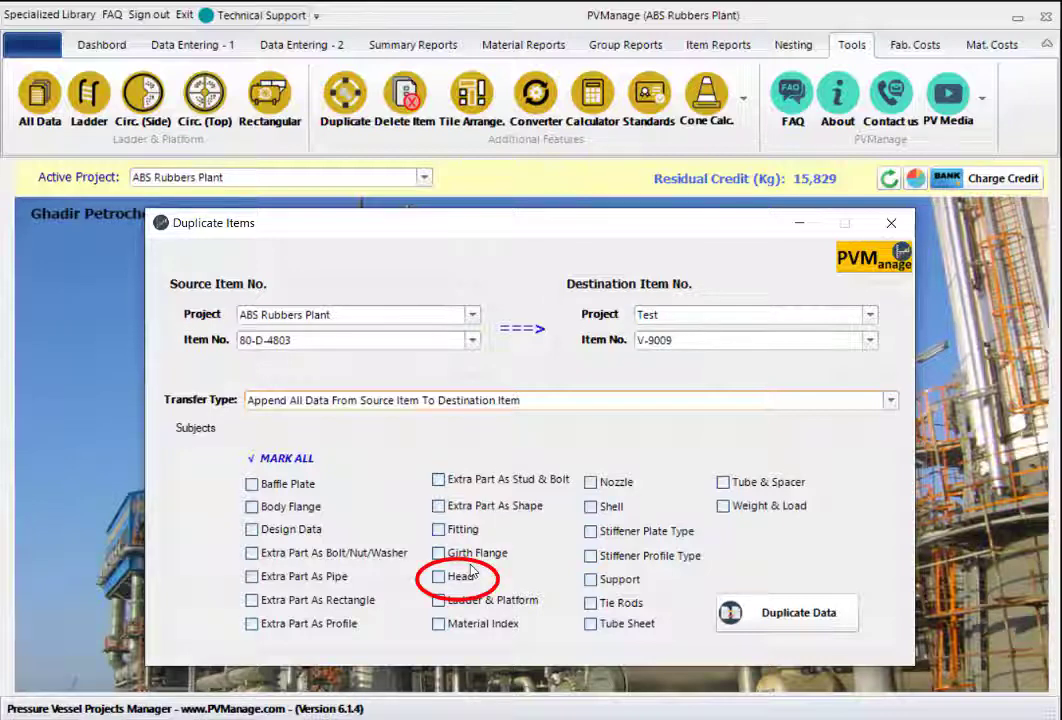
click(591, 508)
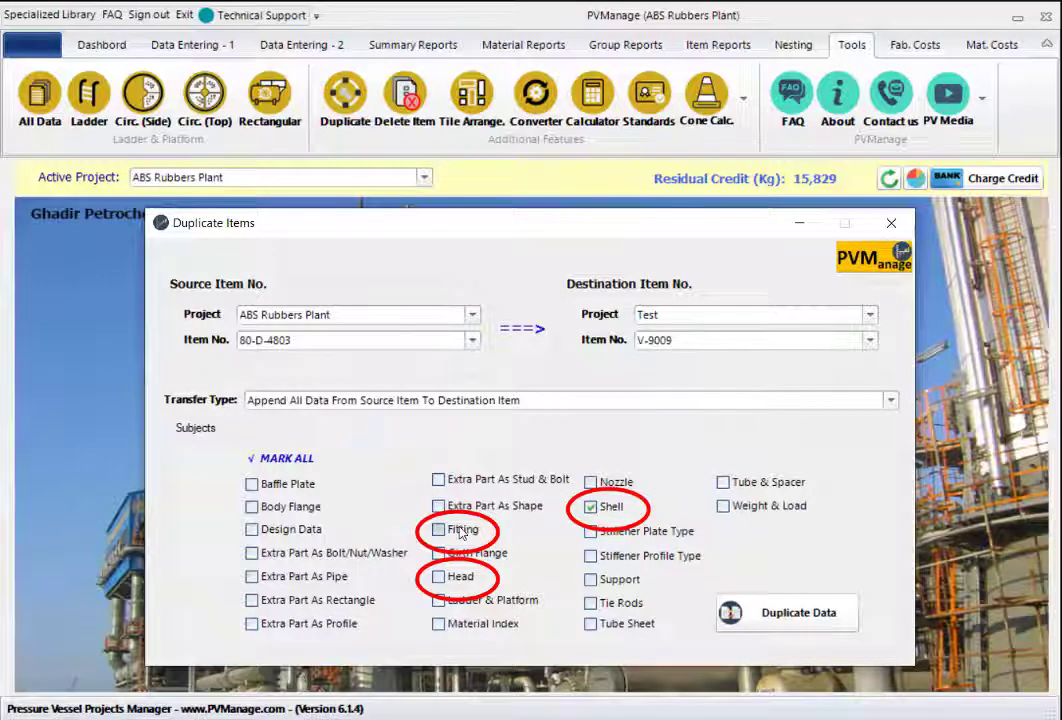
click(451, 580)
Duplicate the marked data to the destination item and confirm the transfer
click(765, 615)
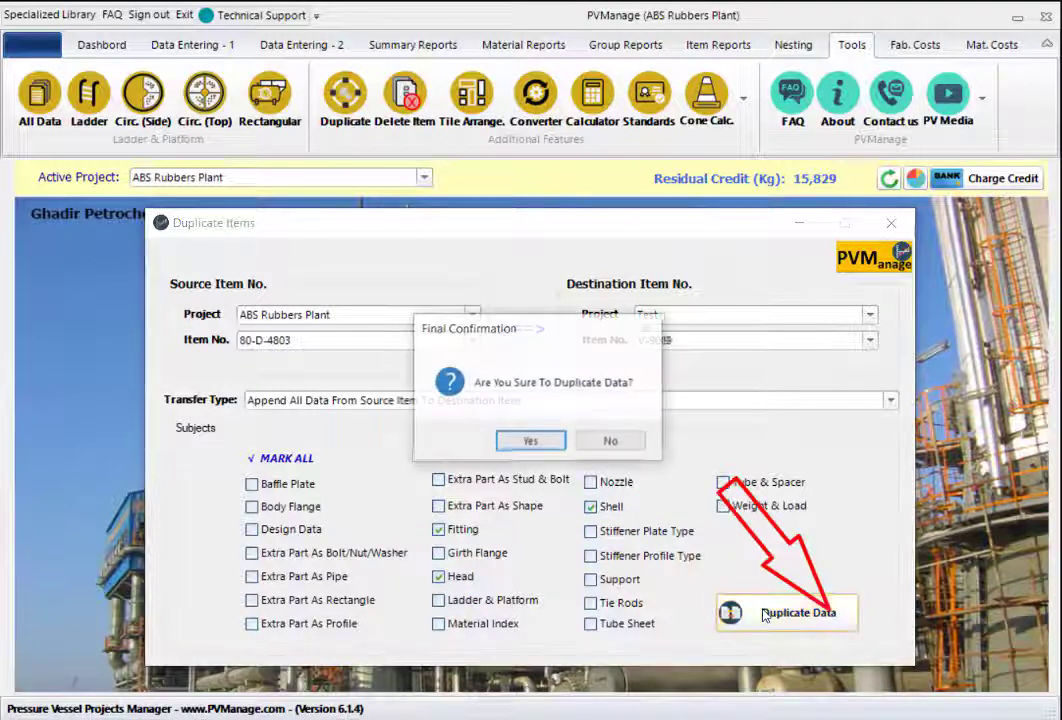
click(541, 443)
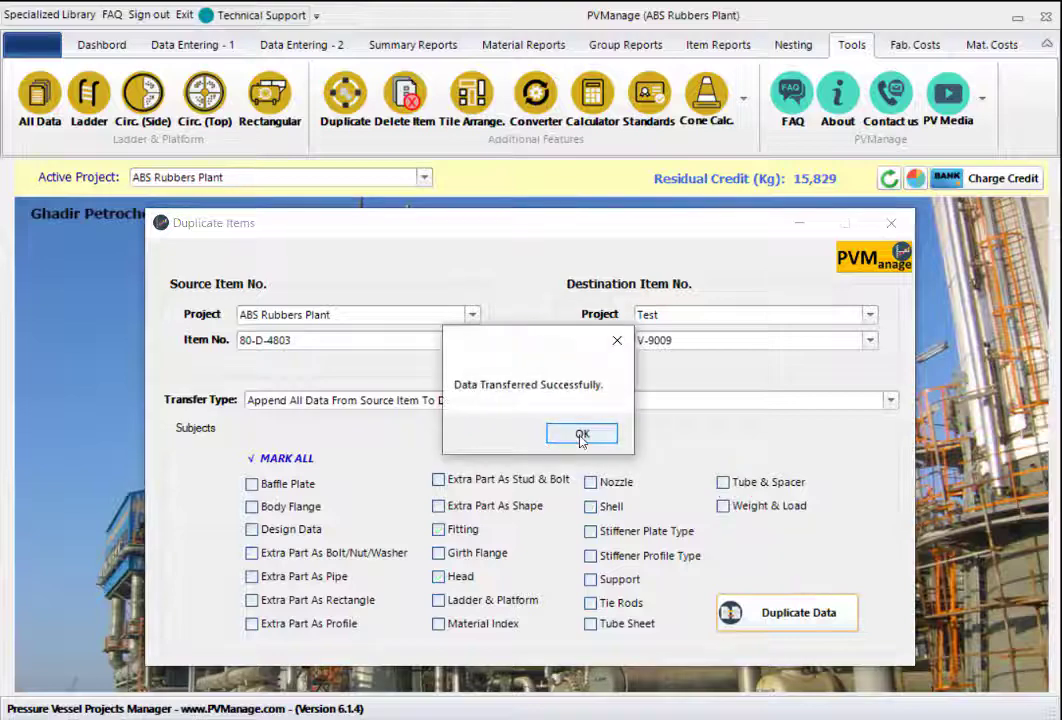
click(581, 436)
Switch the active project from ABS Rubbers Plant to Test
click(424, 177)
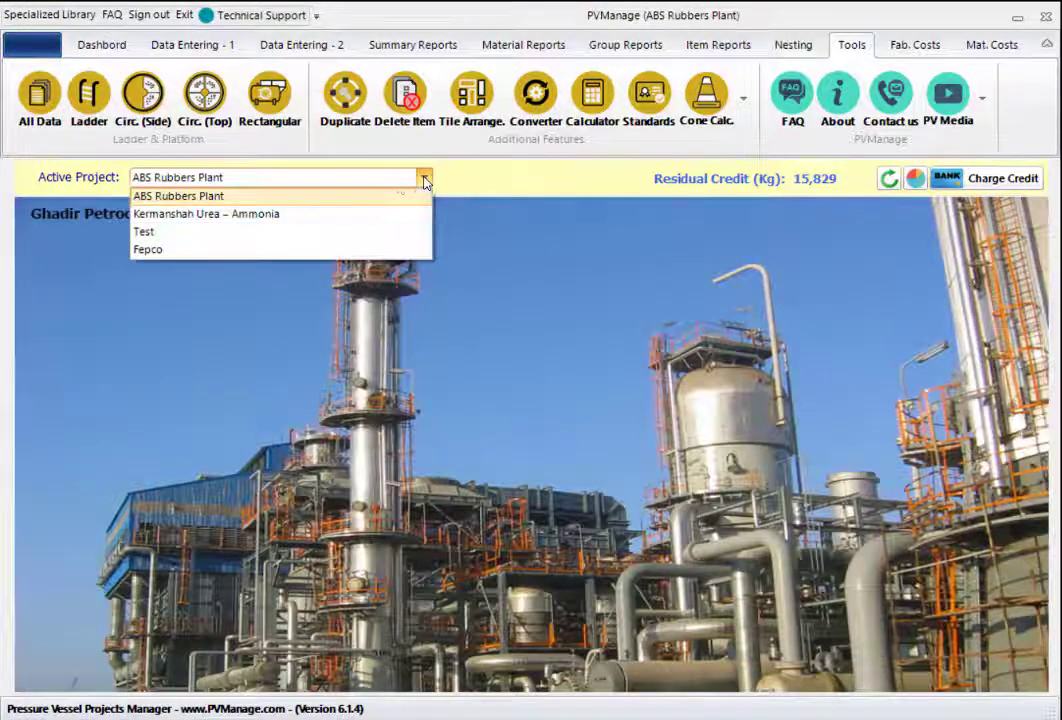
click(181, 237)
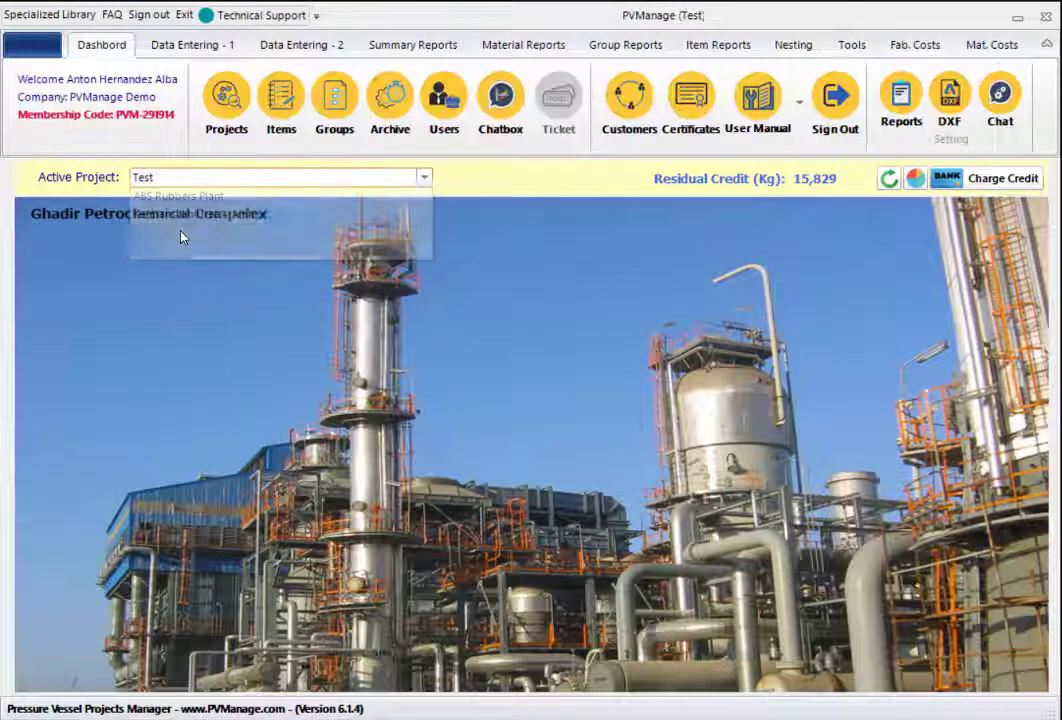
Review the shell, head and fitting records of item V-9009 in the Test project
click(207, 45)
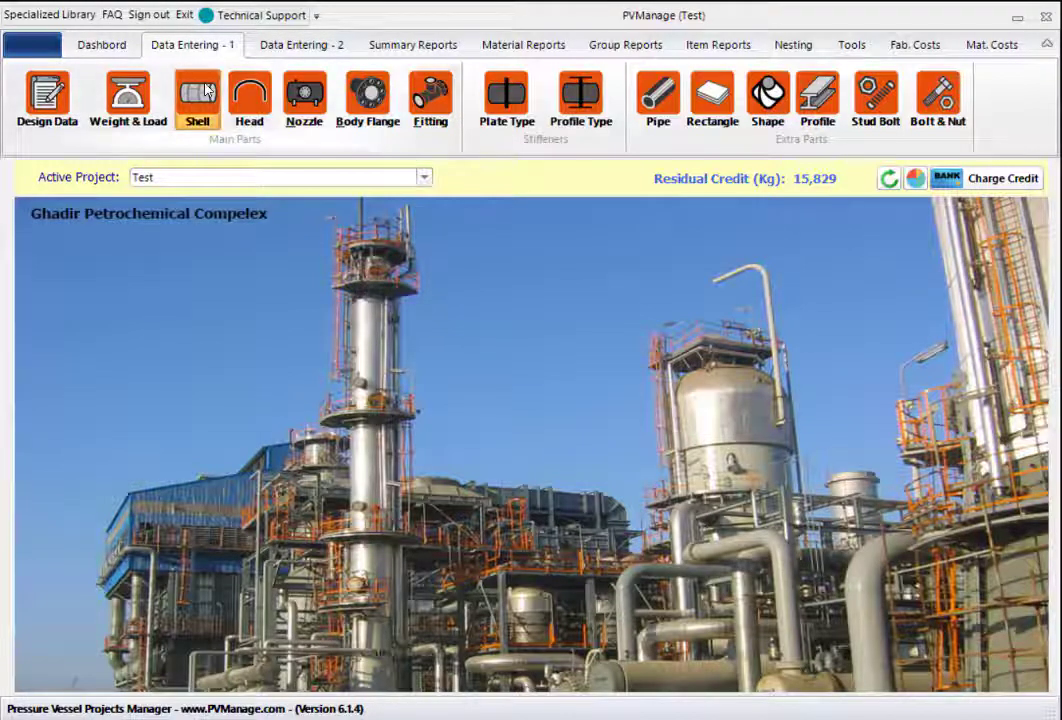
click(198, 94)
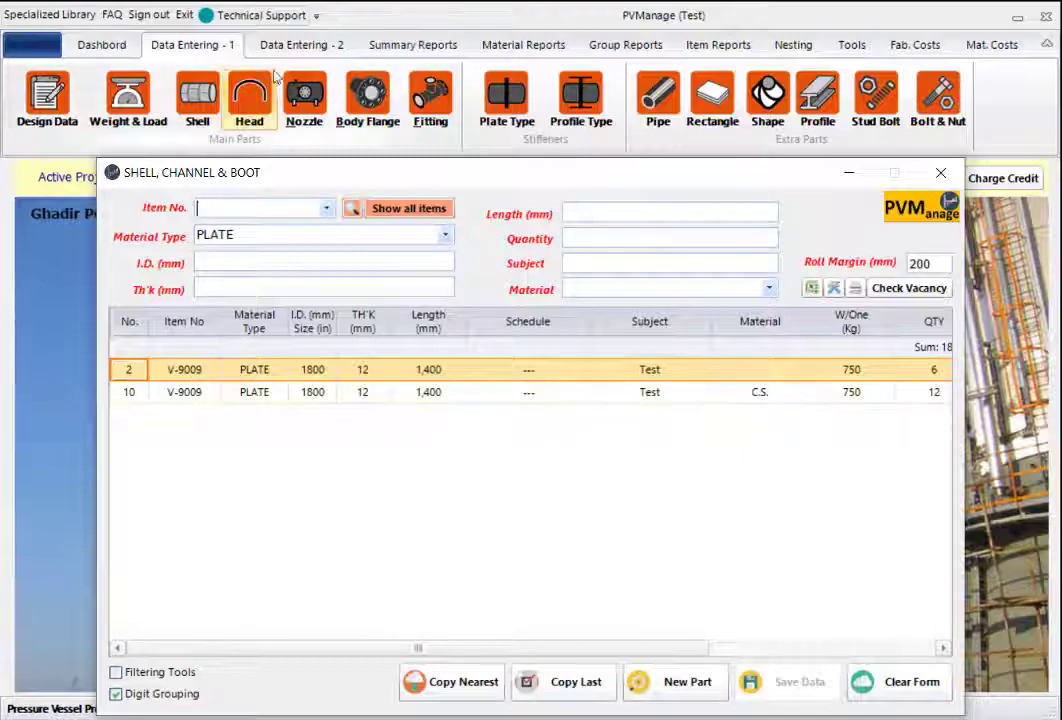
click(250, 94)
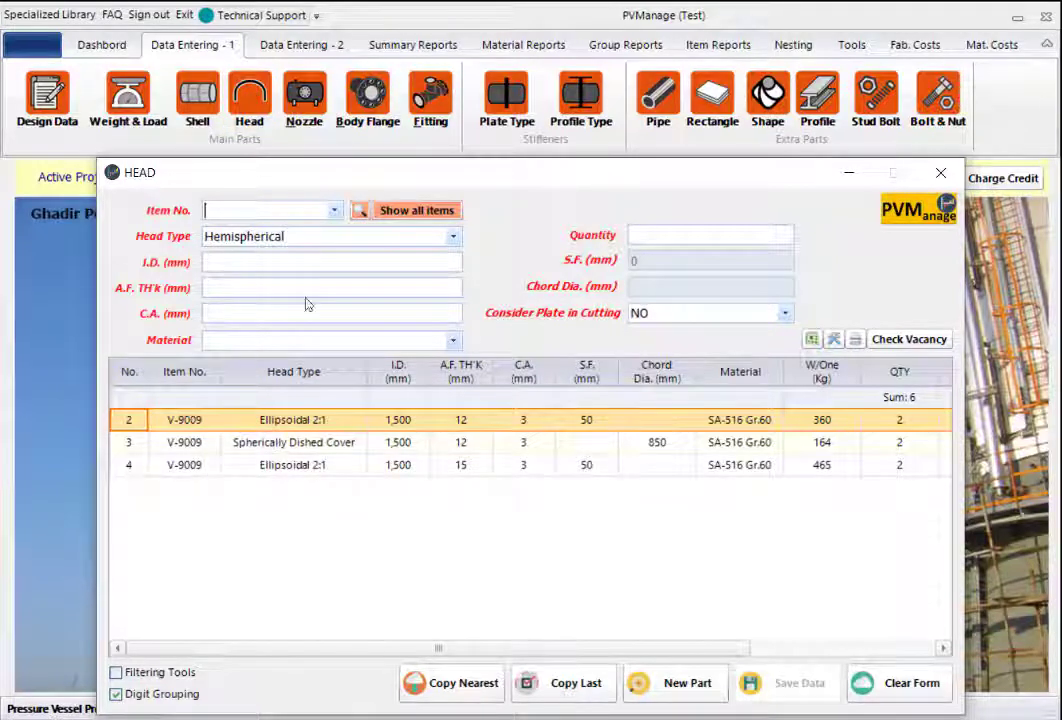
click(430, 100)
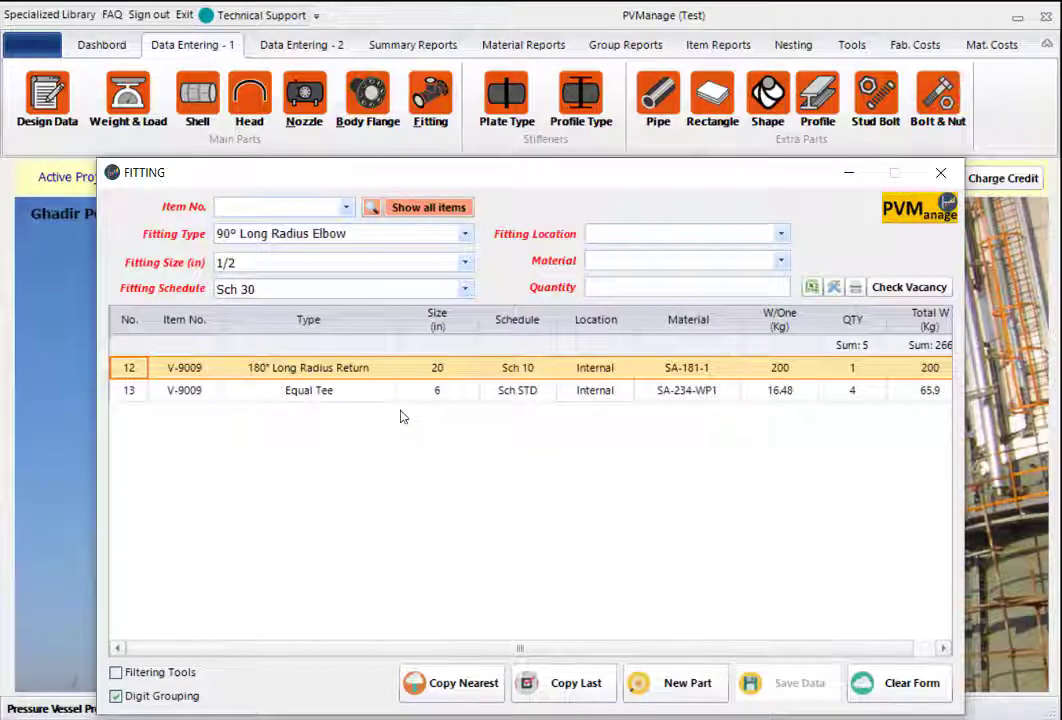
click(941, 176)
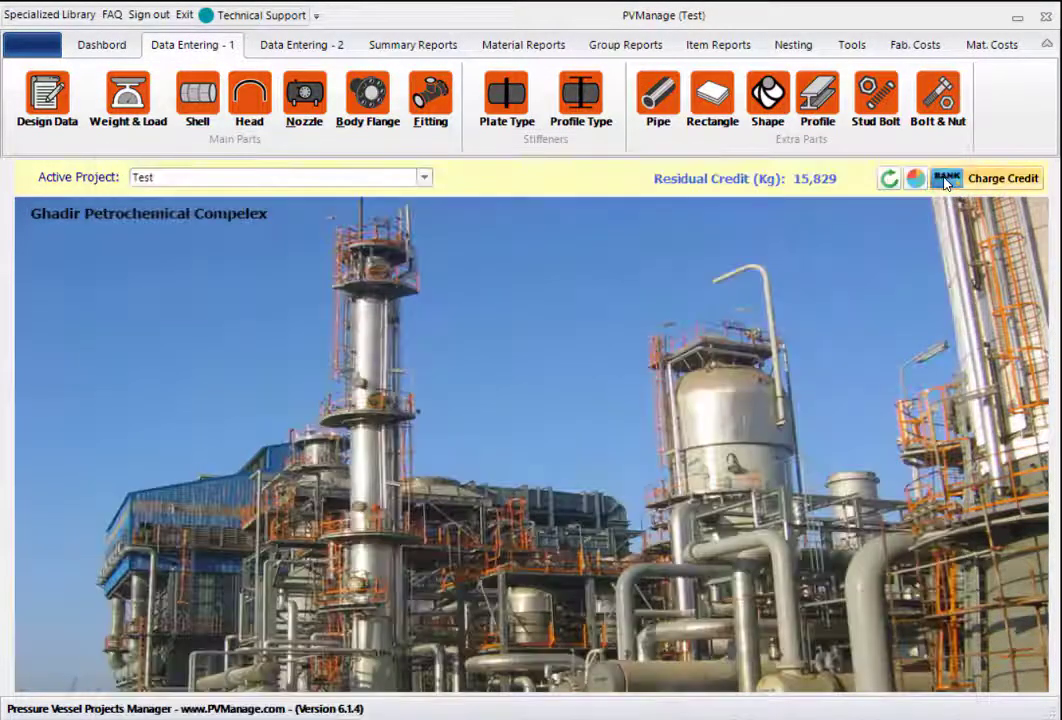
Open the item deletion tool and set its source to item V-9009 in the Test project
click(855, 50)
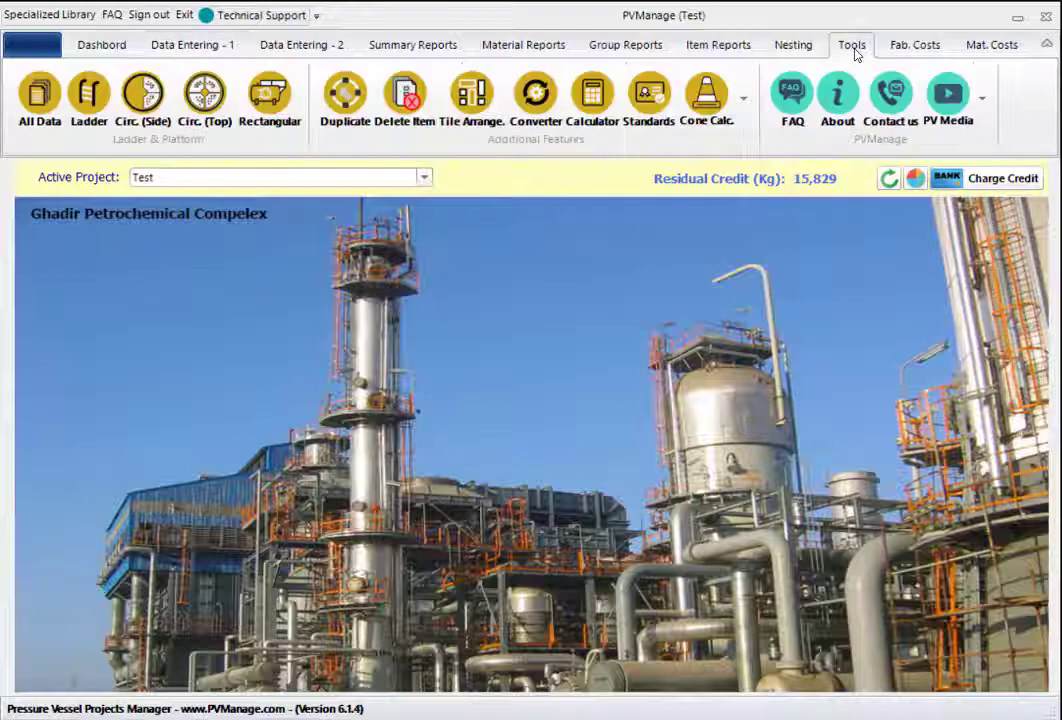
click(410, 96)
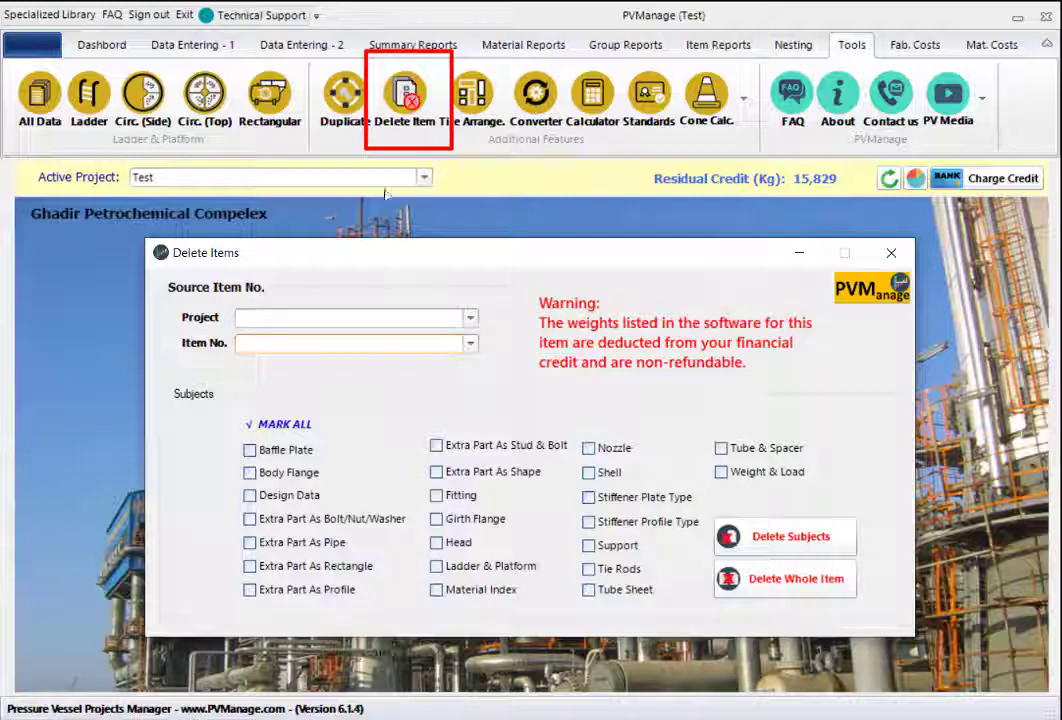
click(467, 318)
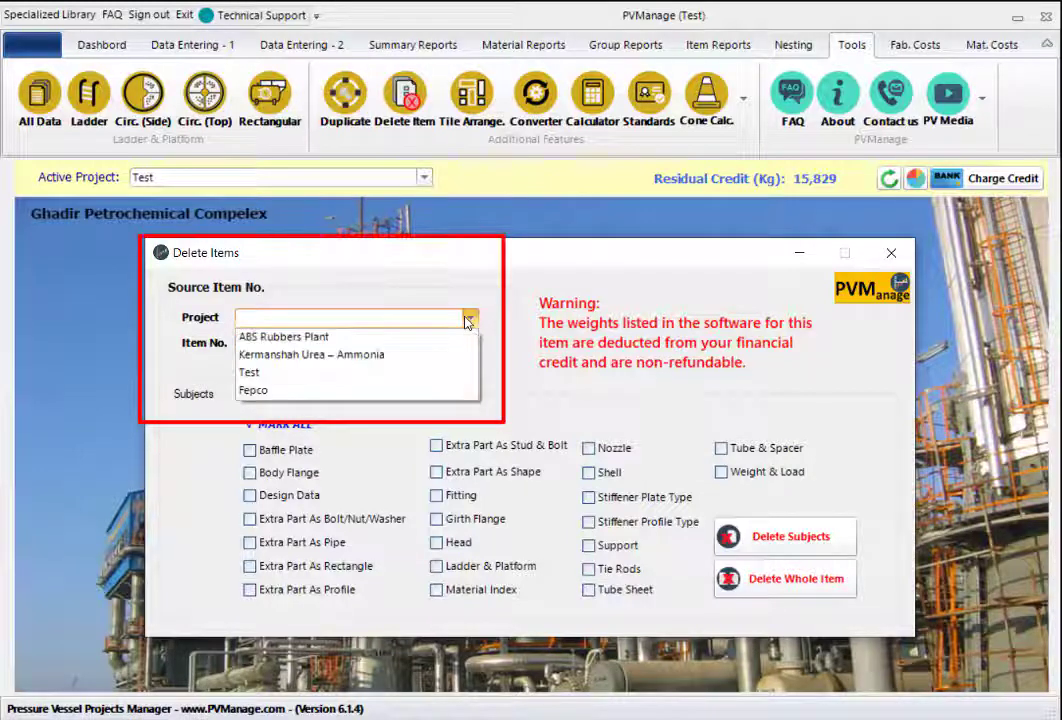
click(266, 372)
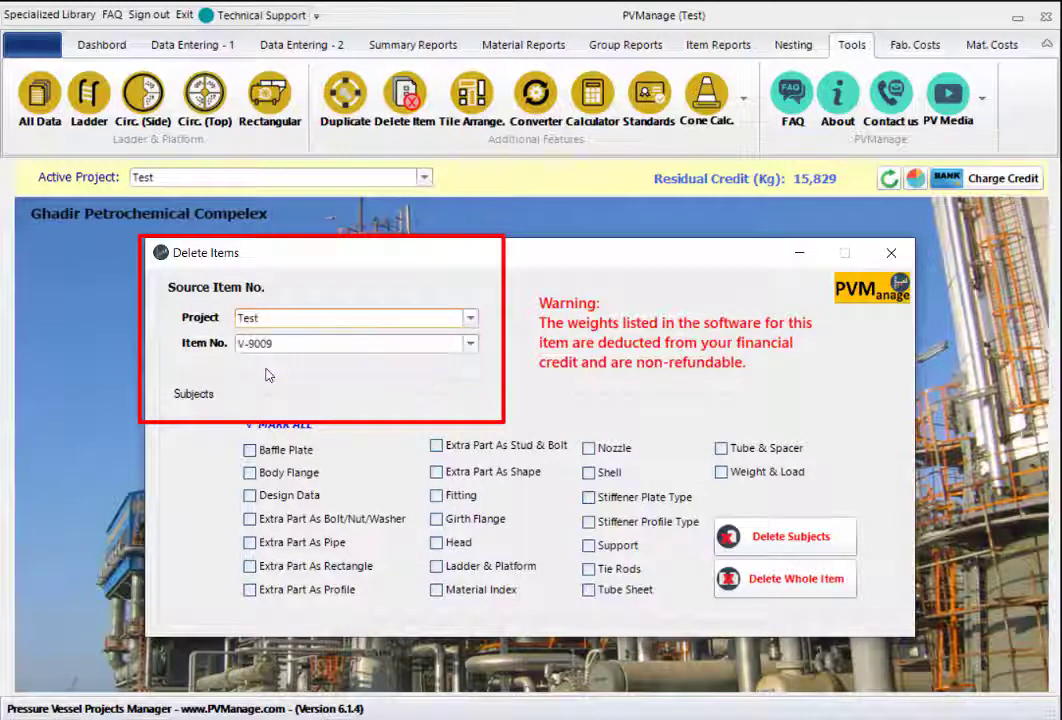
click(467, 345)
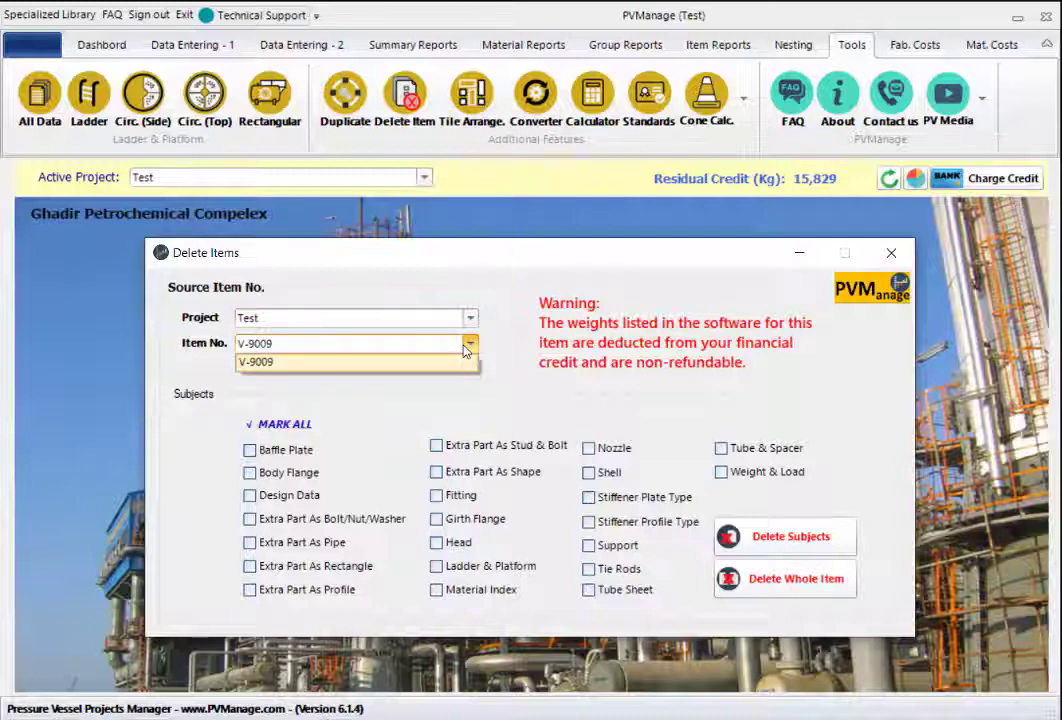
click(466, 345)
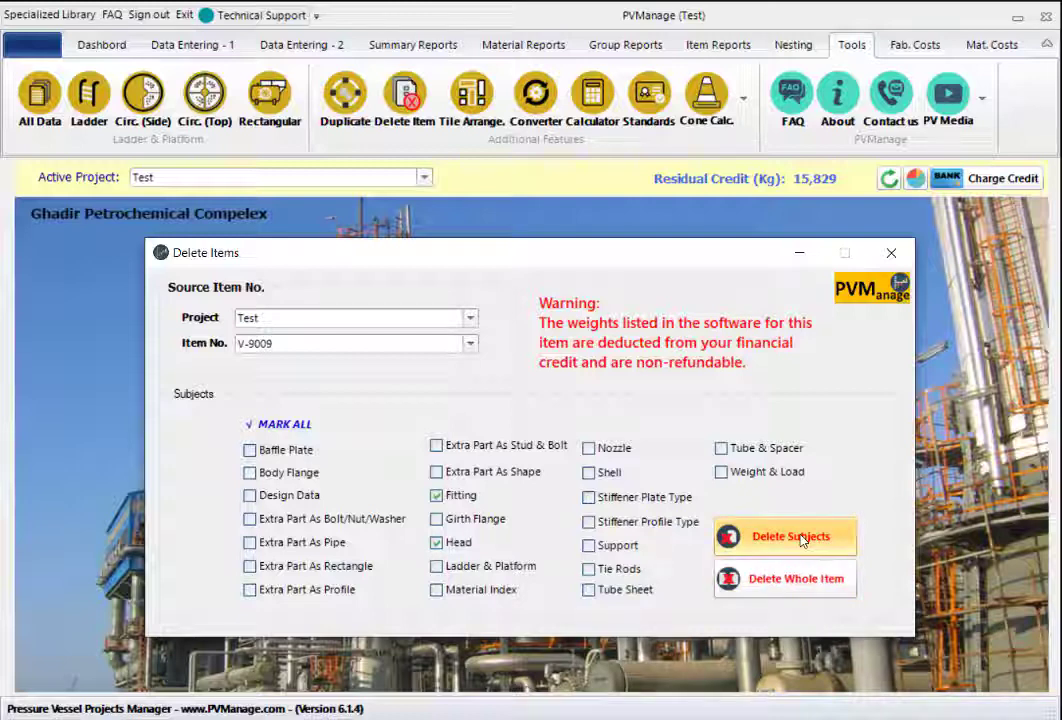
Delete the Fitting and Head subjects from item V-9009 and confirm the deletion
click(801, 537)
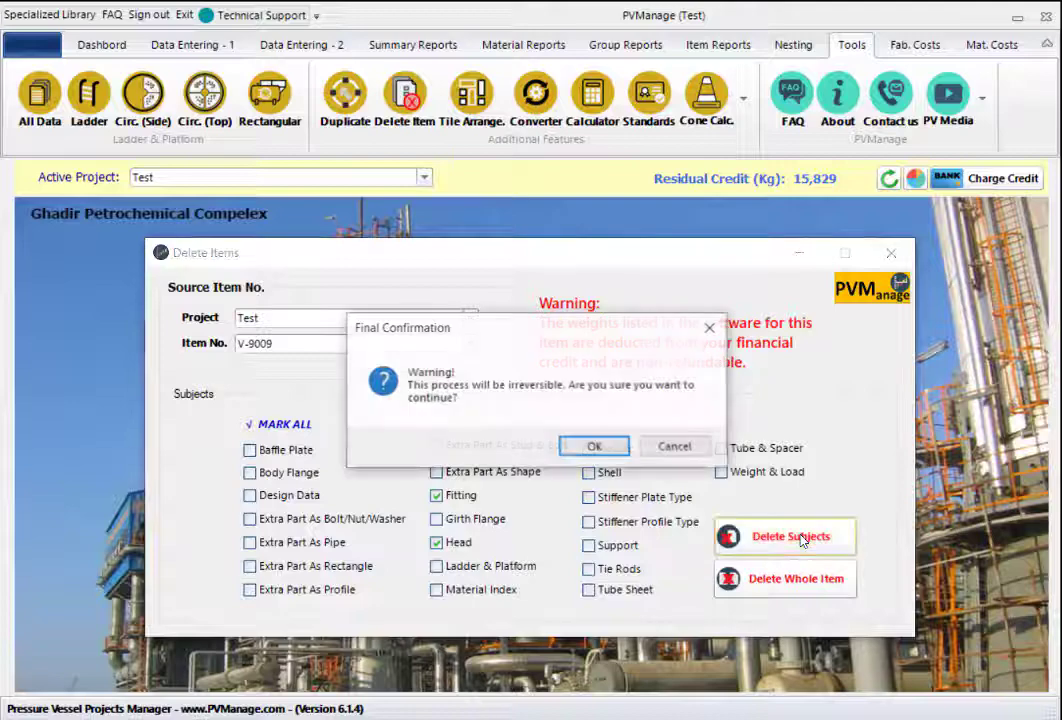
click(611, 454)
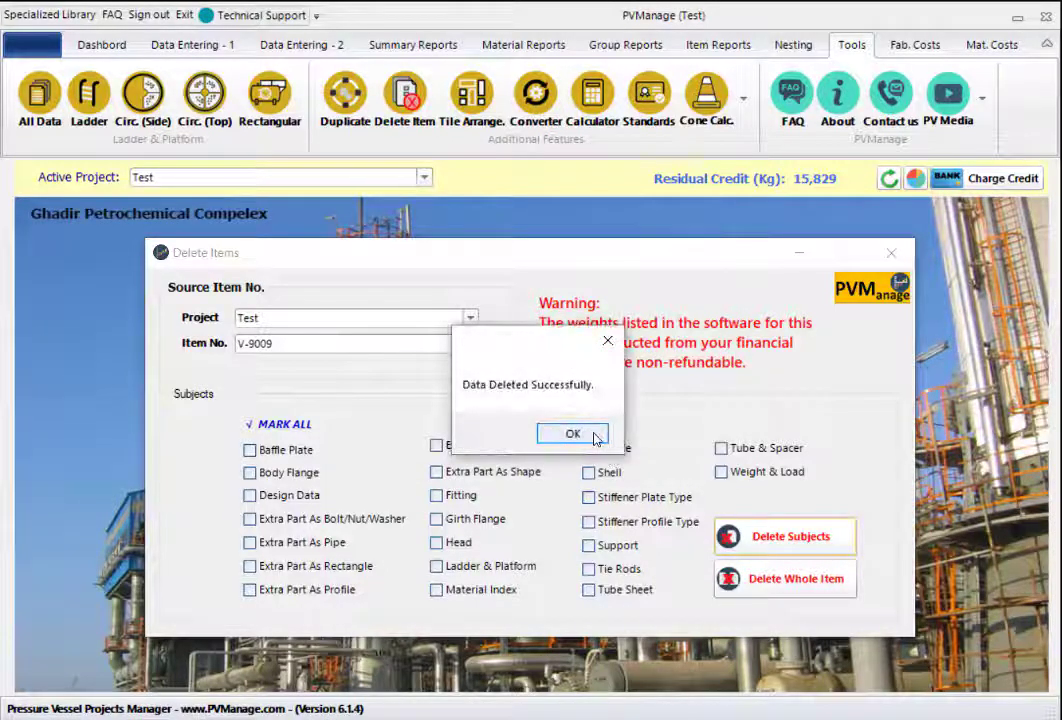
click(594, 437)
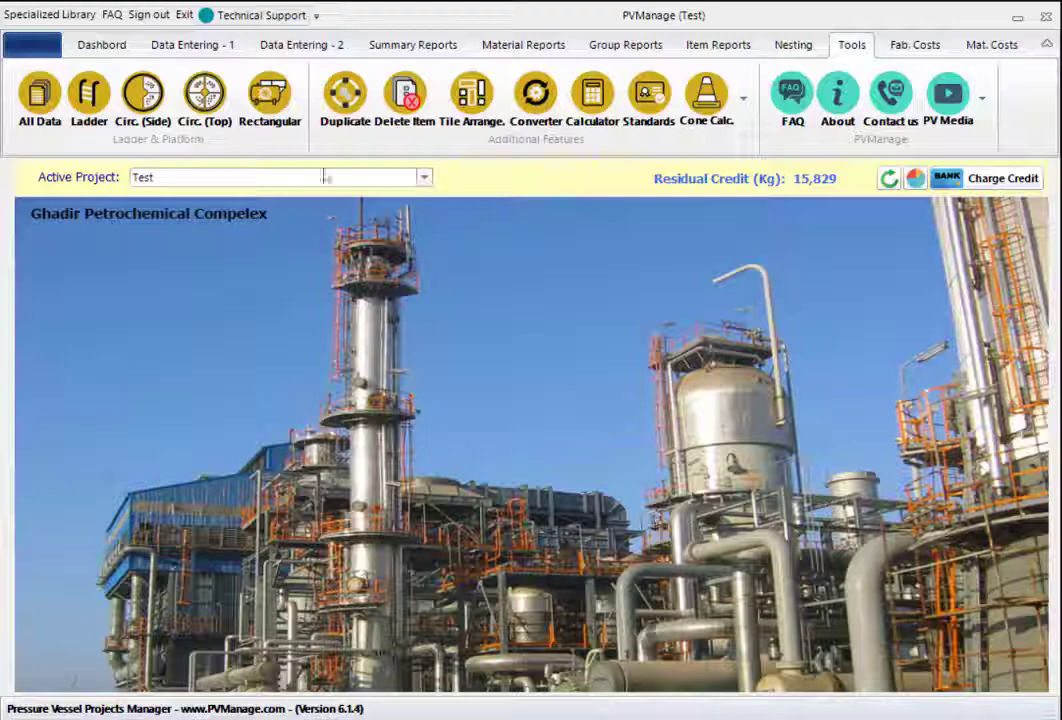
Check the head and fitting records of the Test project for remaining data
click(200, 45)
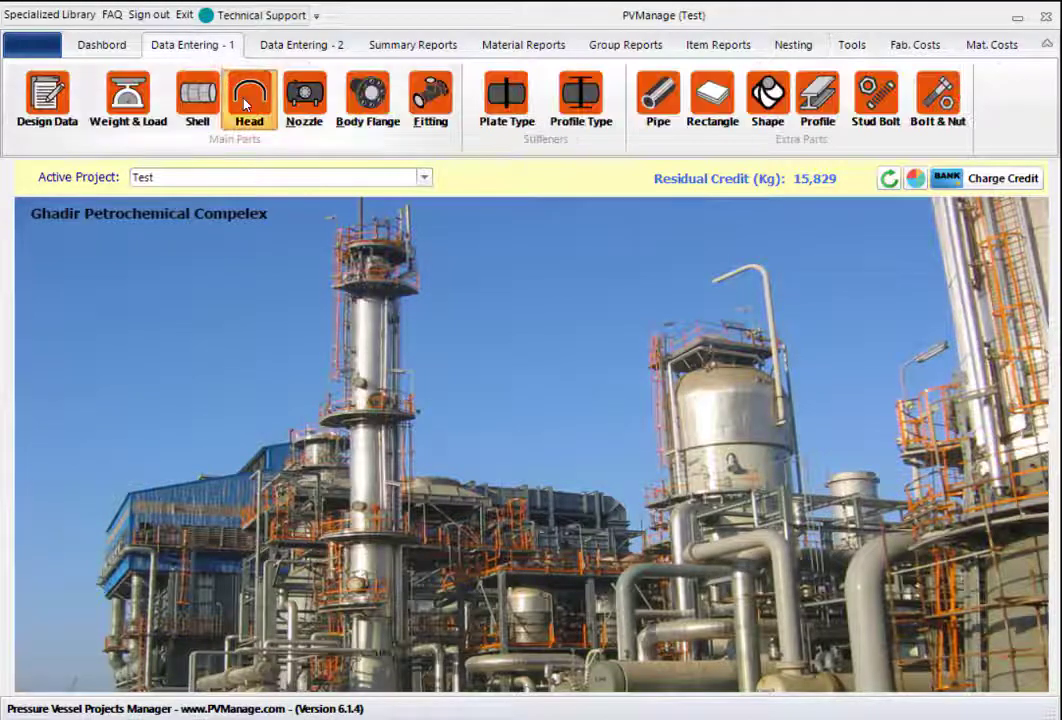
click(247, 100)
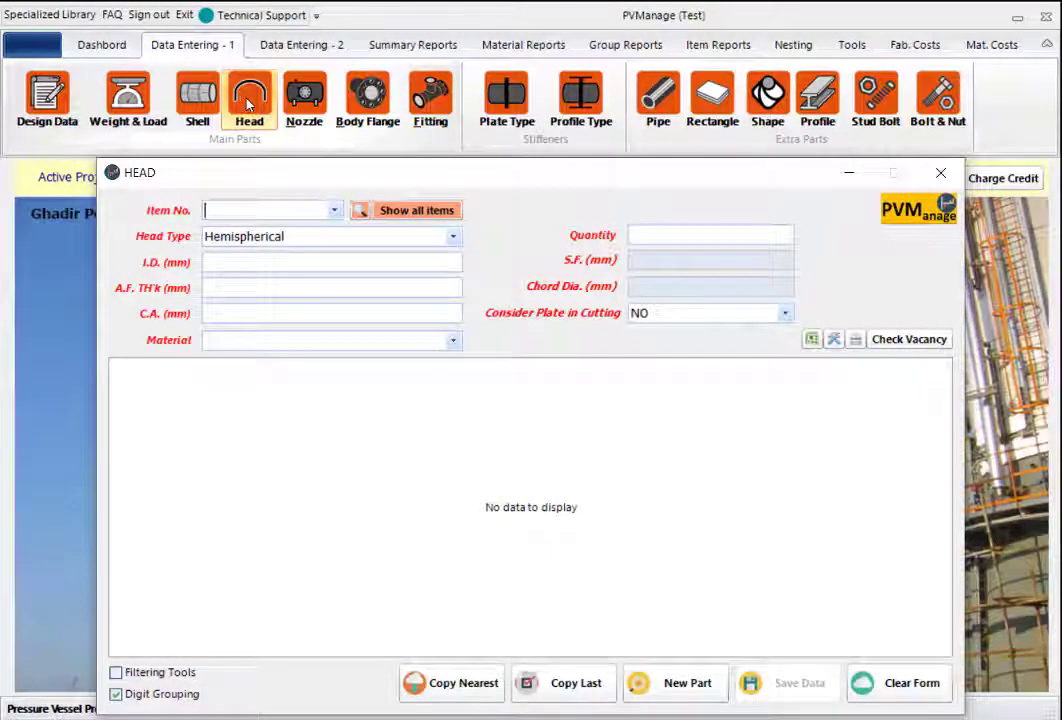
click(431, 98)
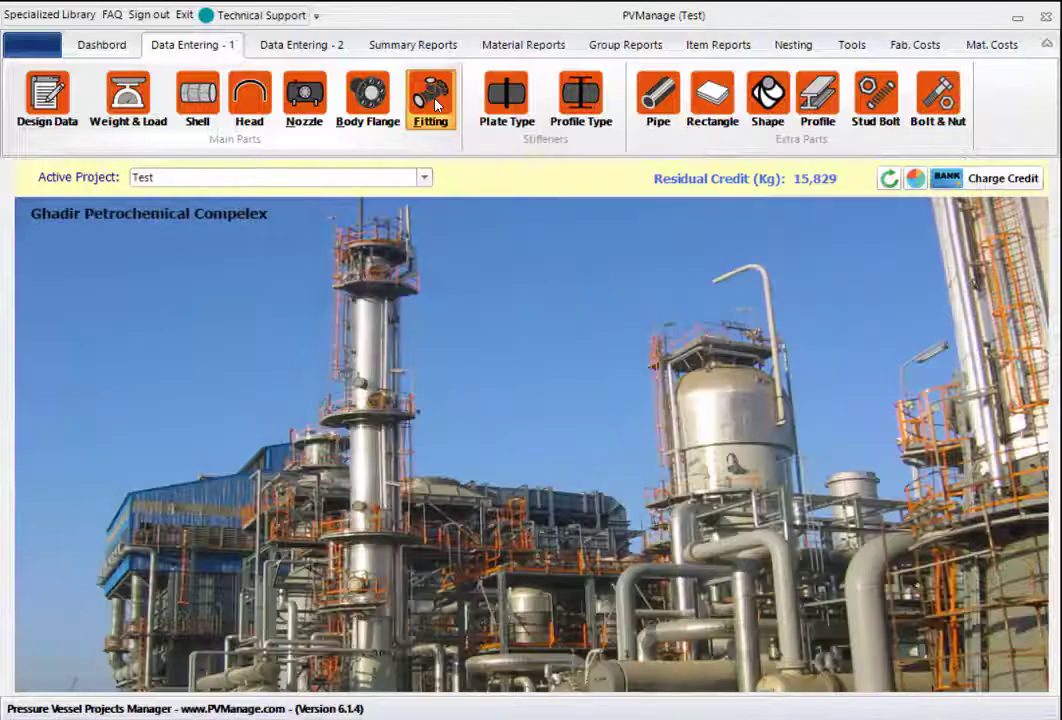